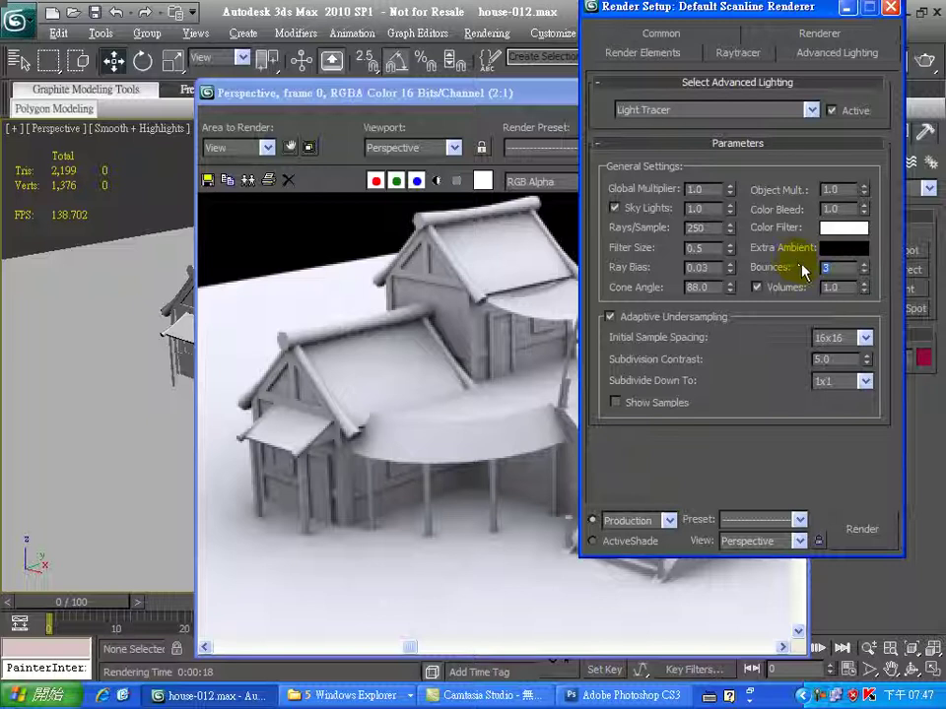
# - Render the perspective view, reduce the Light Tracer bounces to 2 and render it again for comparison
pyautogui.click(860, 536)
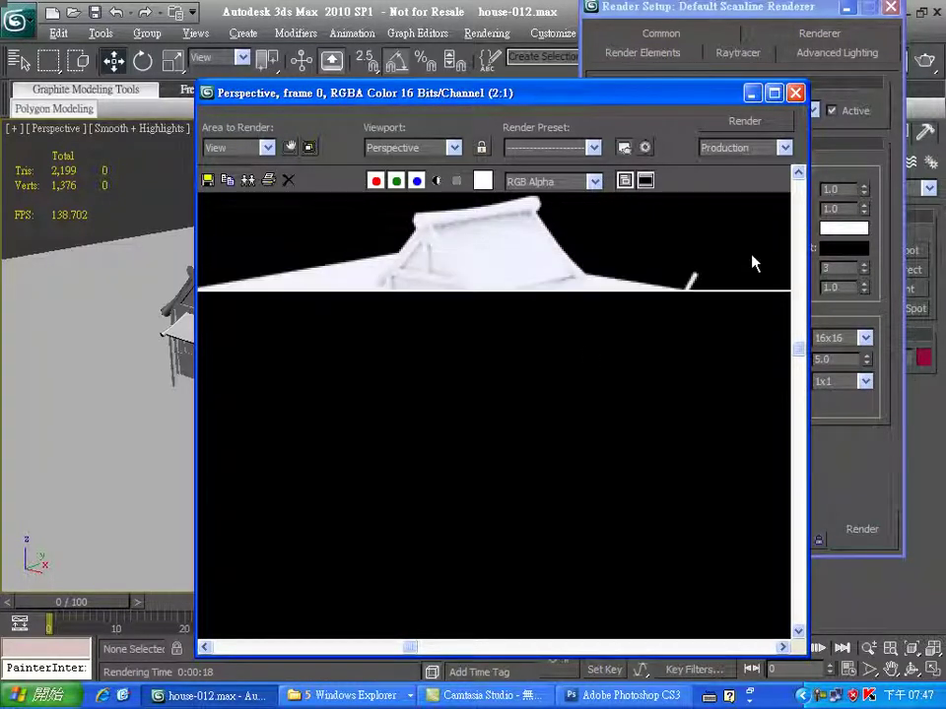
pyautogui.click(864, 270)
pyautogui.click(857, 529)
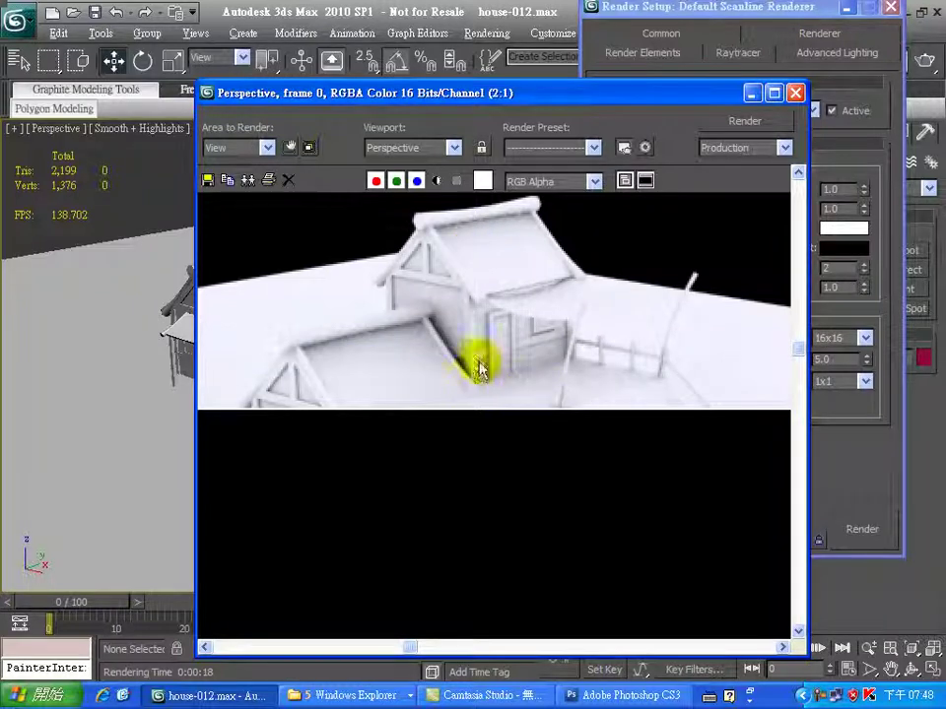
pyautogui.moveTo(569, 394); pyautogui.dragTo(577, 318, button='middle')
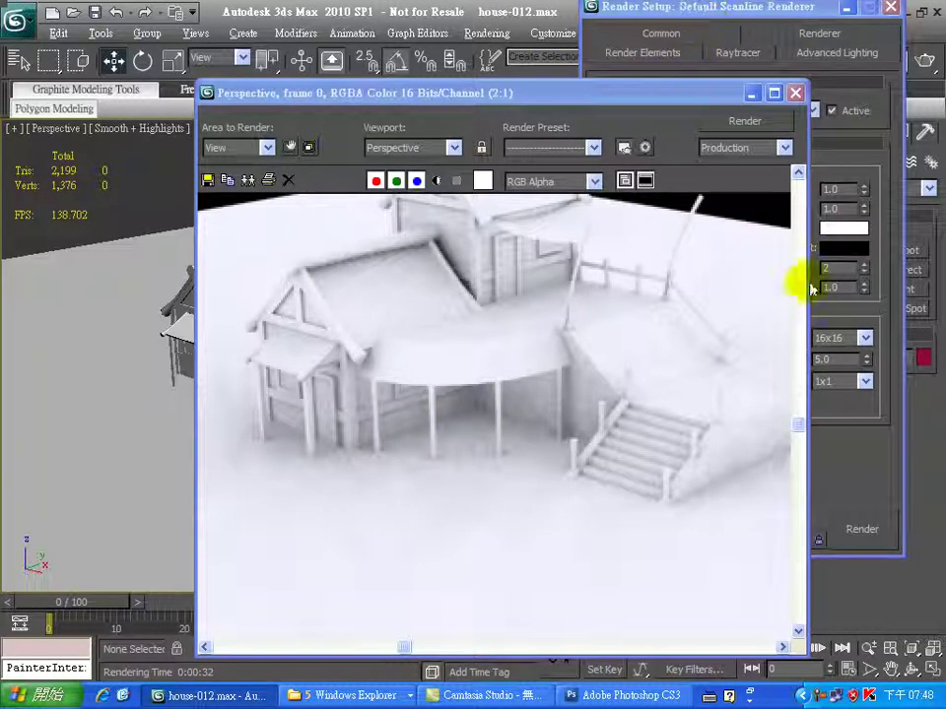
pyautogui.click(839, 169)
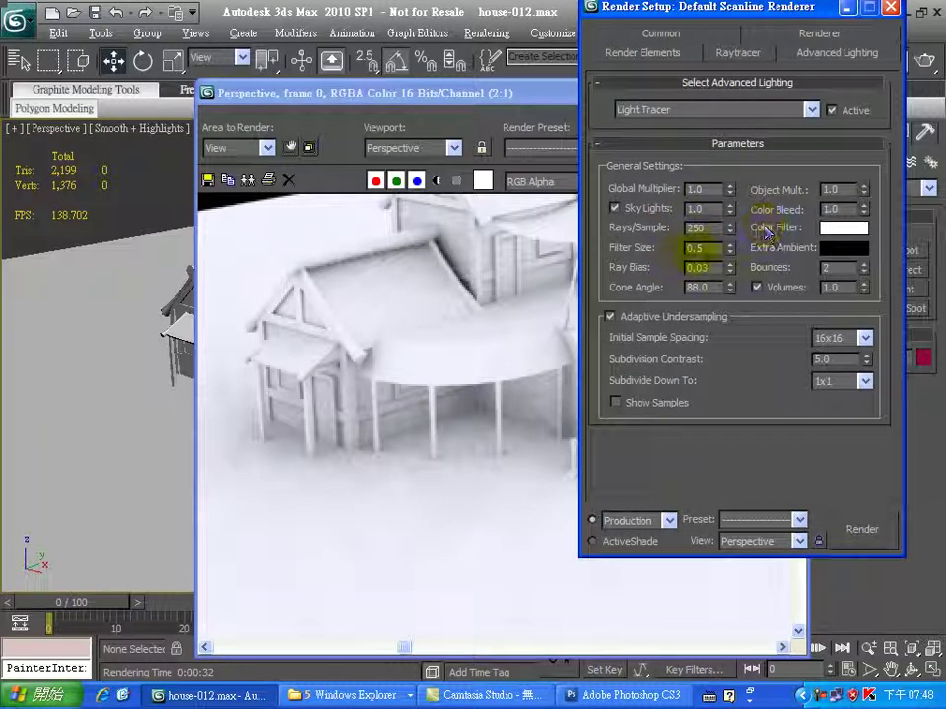
pyautogui.doubleClick(695, 247)
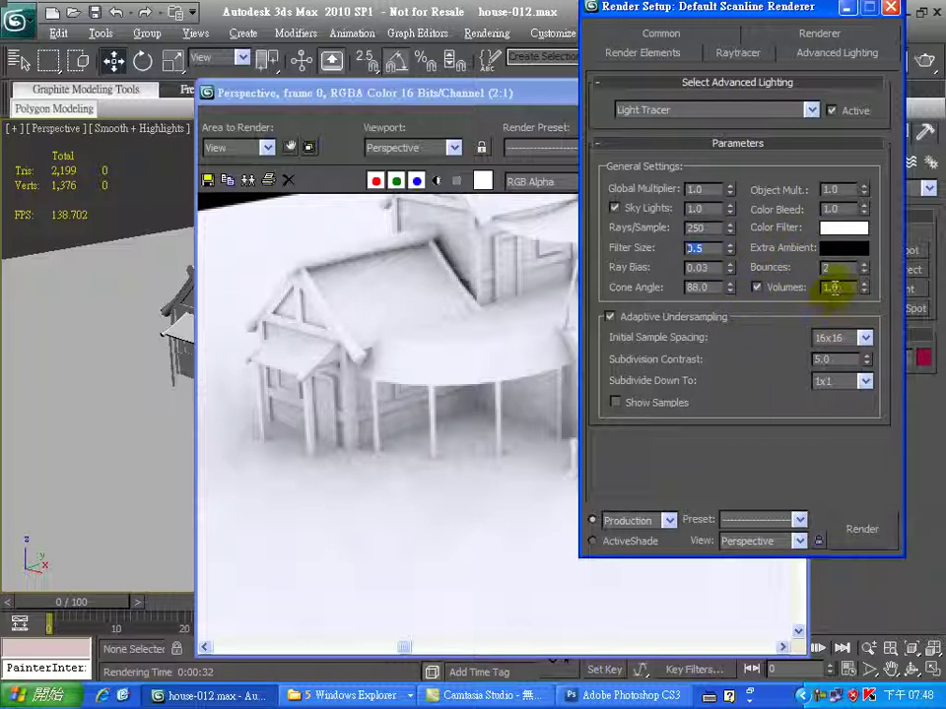
pyautogui.click(843, 266)
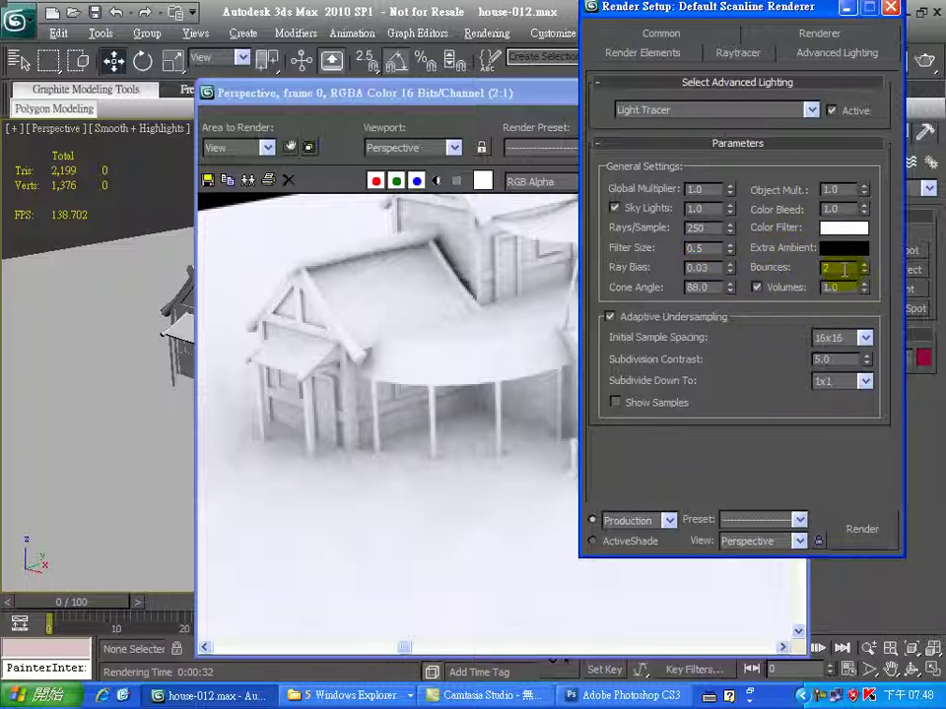
# - Close the render settings and the rendered image, and save the scene
pyautogui.click(891, 7)
pyautogui.click(795, 92)
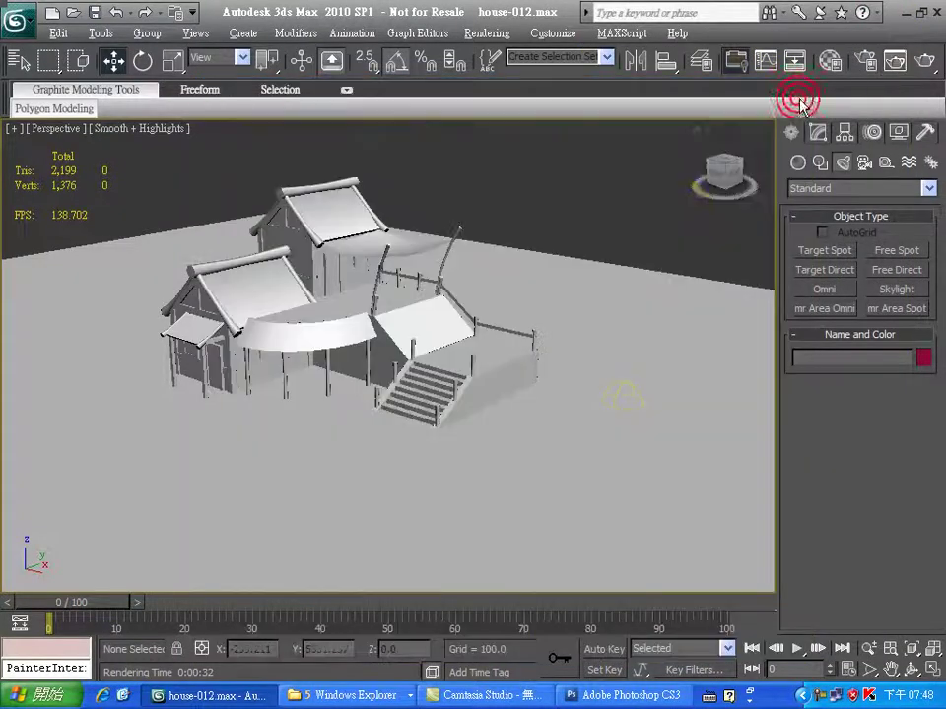
pyautogui.moveTo(469, 266); pyautogui.dragTo(514, 279, button='middle')
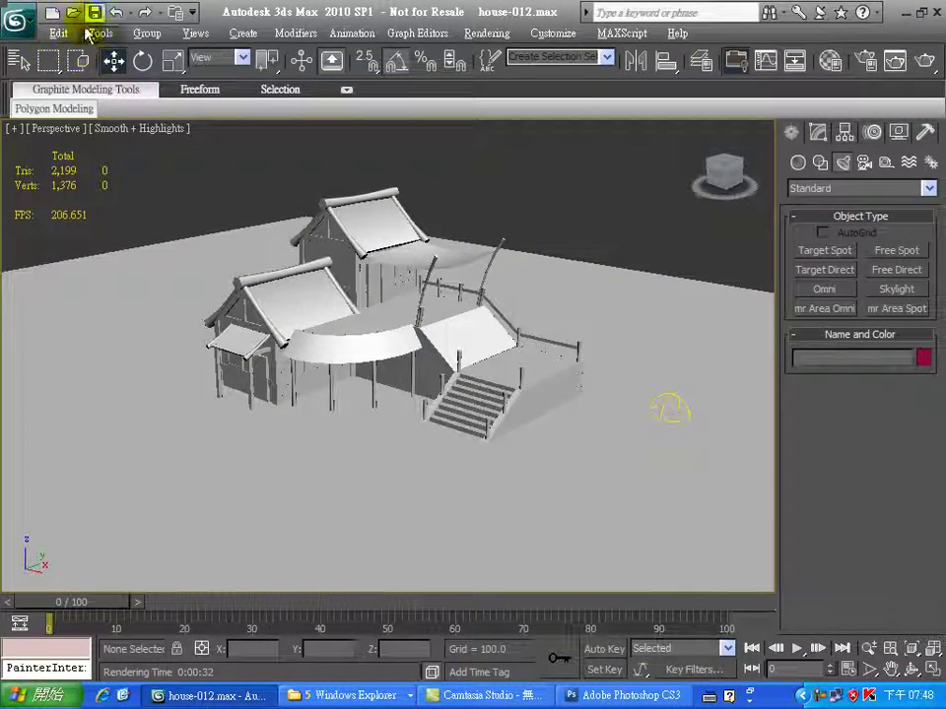
pyautogui.click(94, 12)
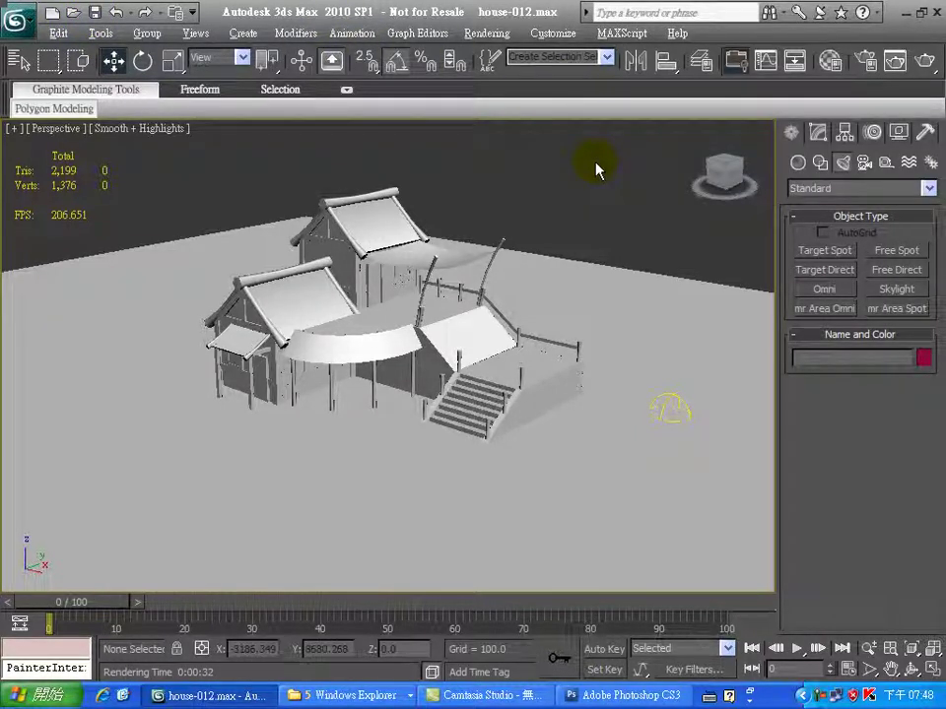
# - Open Render To Texture and select the house model as the object to bake
pyautogui.press('a')
pyautogui.press('0')
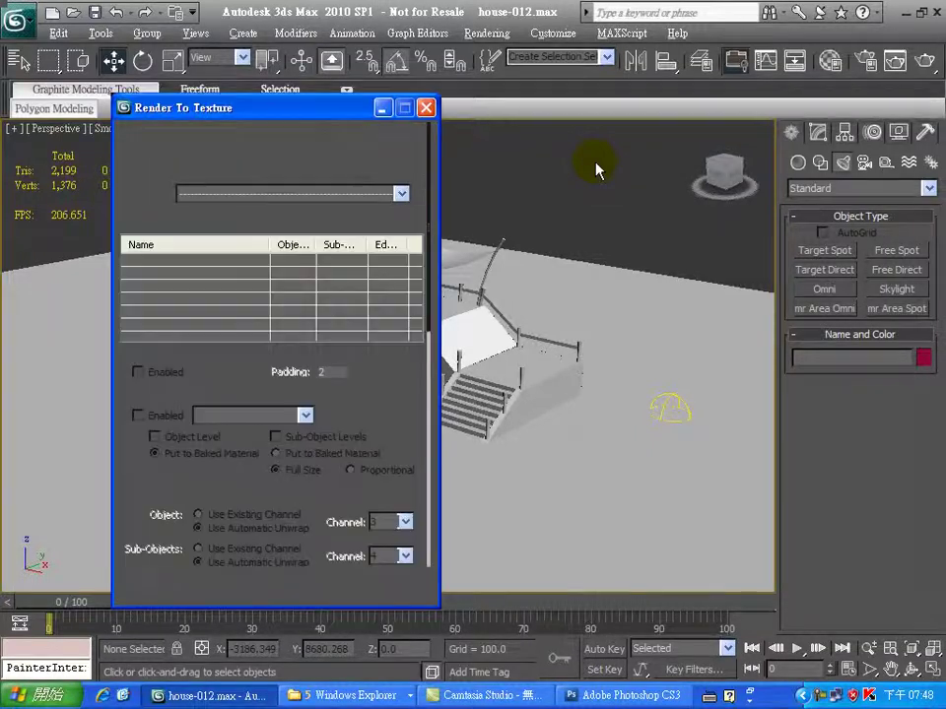
pyautogui.moveTo(261, 108); pyautogui.dragTo(415, 57)
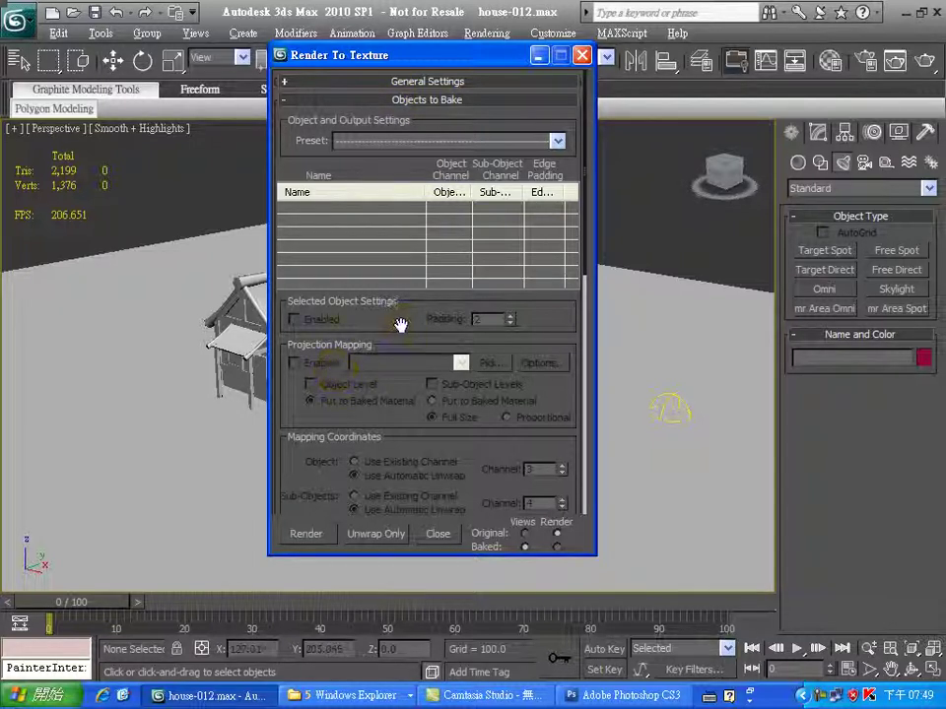
pyautogui.moveTo(390, 57); pyautogui.dragTo(642, 73)
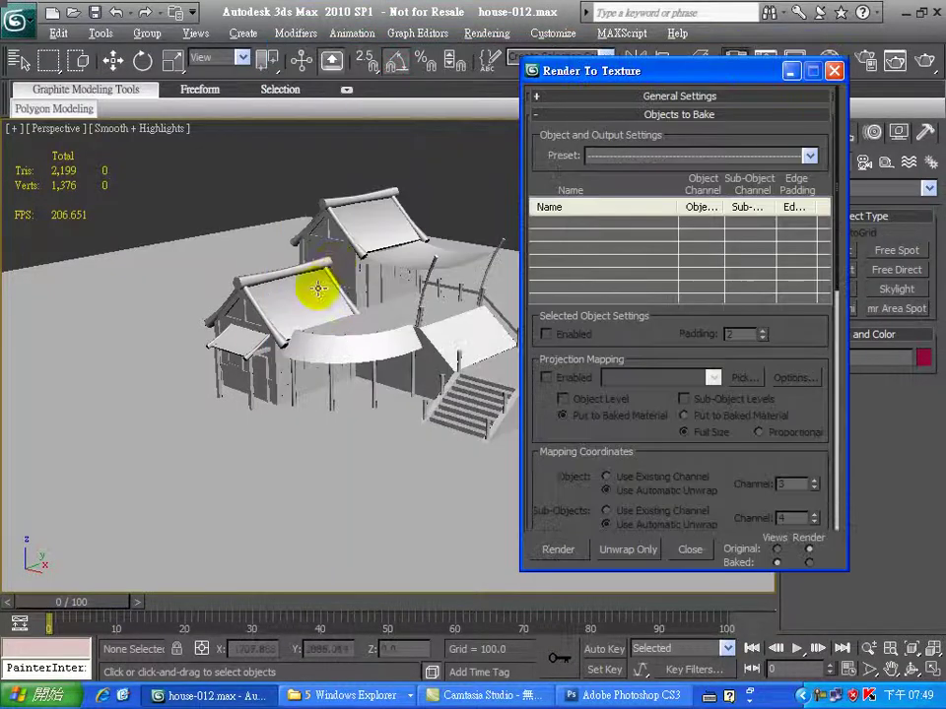
pyautogui.click(338, 242)
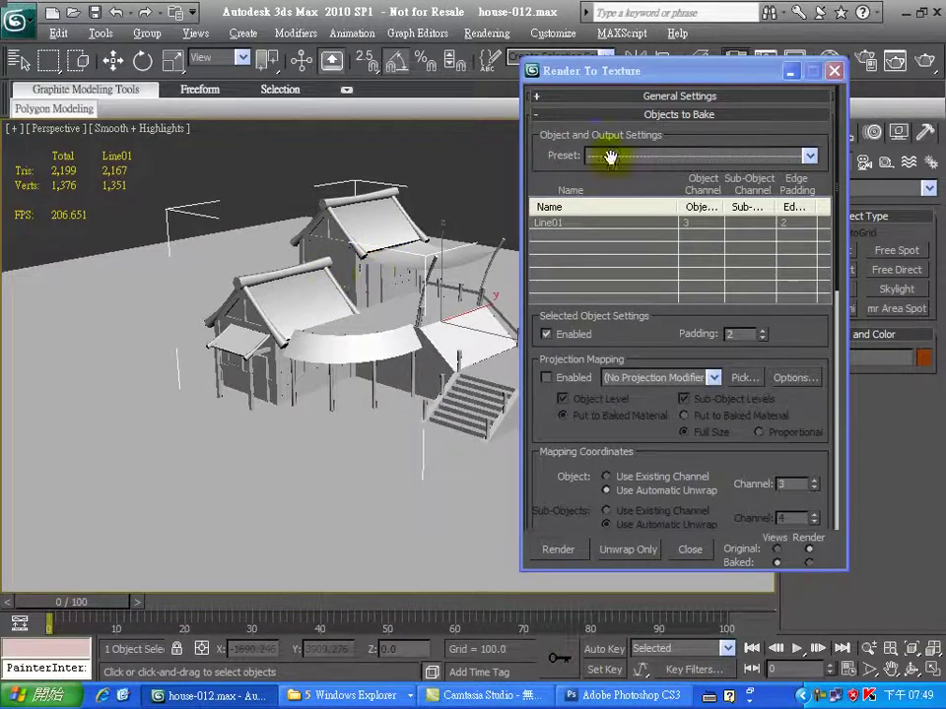
pyautogui.moveTo(686, 76); pyautogui.dragTo(728, 43)
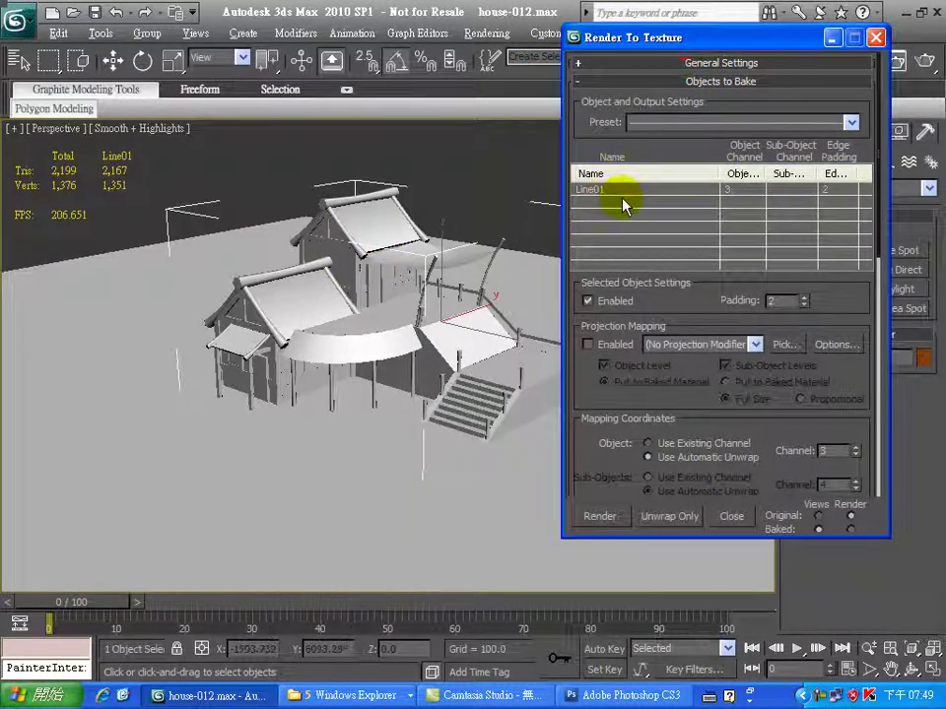
pyautogui.moveTo(689, 37); pyautogui.dragTo(644, 10)
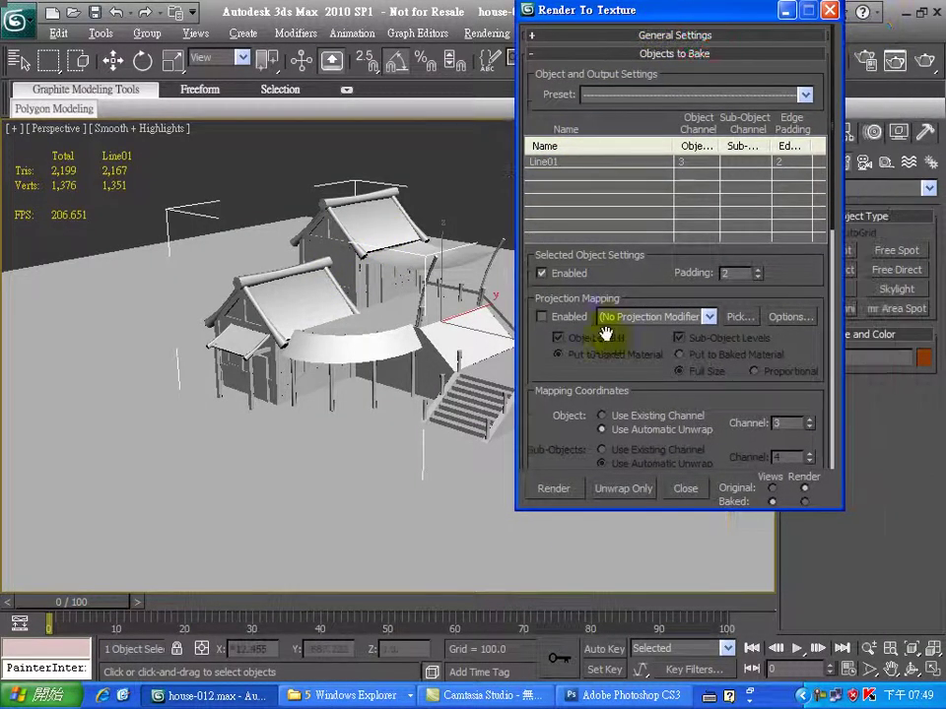
# - Set the house's object mapping coordinates to use existing channel 1 for baking
pyautogui.moveTo(645, 294); pyautogui.dragTo(611, 252)
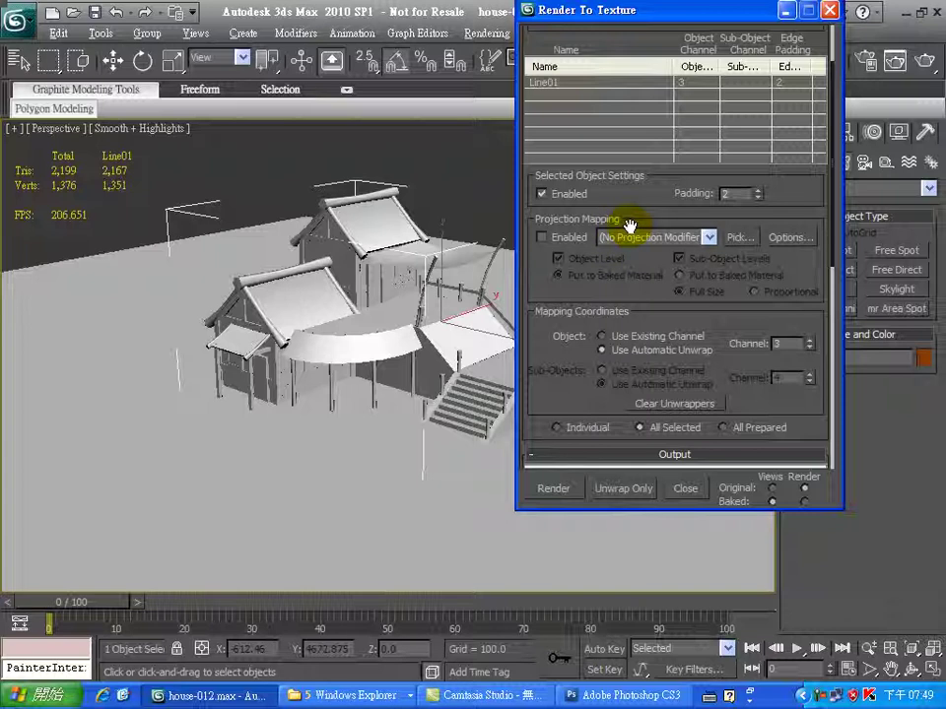
pyautogui.scroll(-3, 621, 246)
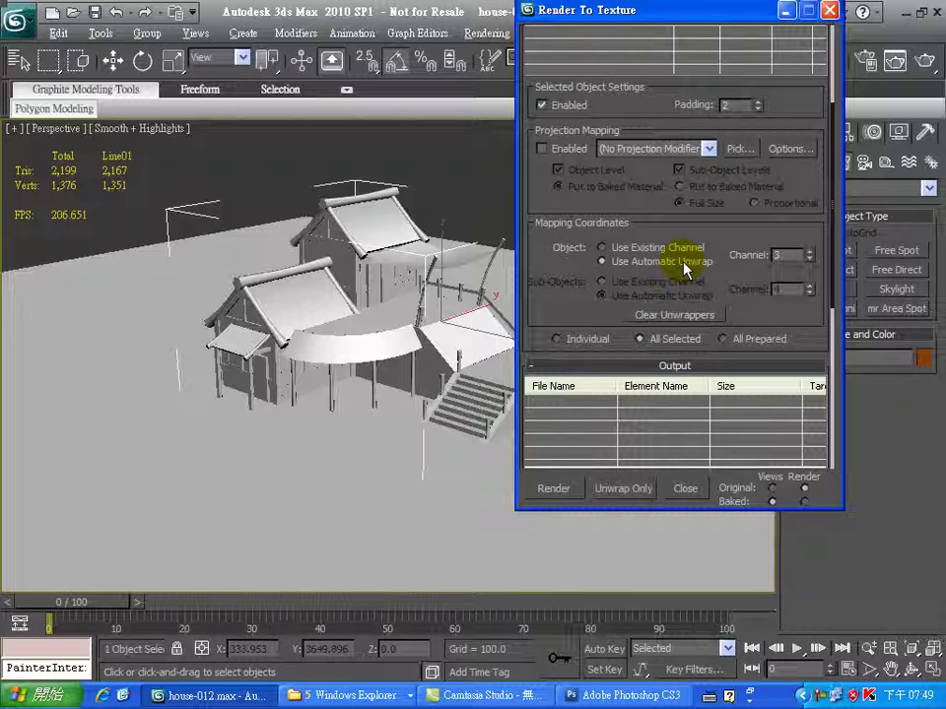
pyautogui.click(662, 248)
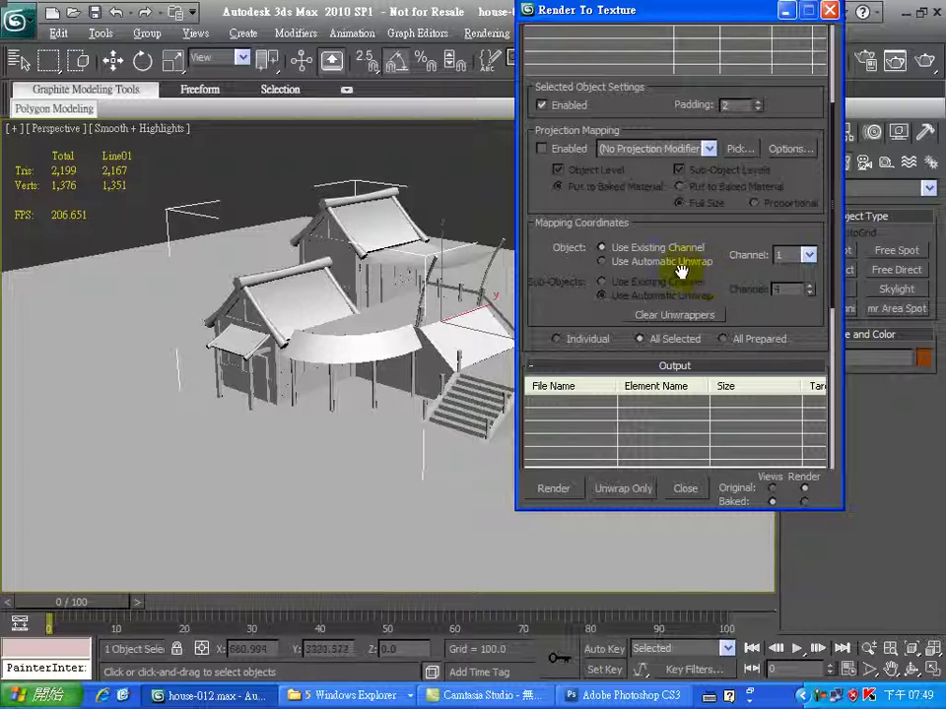
pyautogui.click(670, 262)
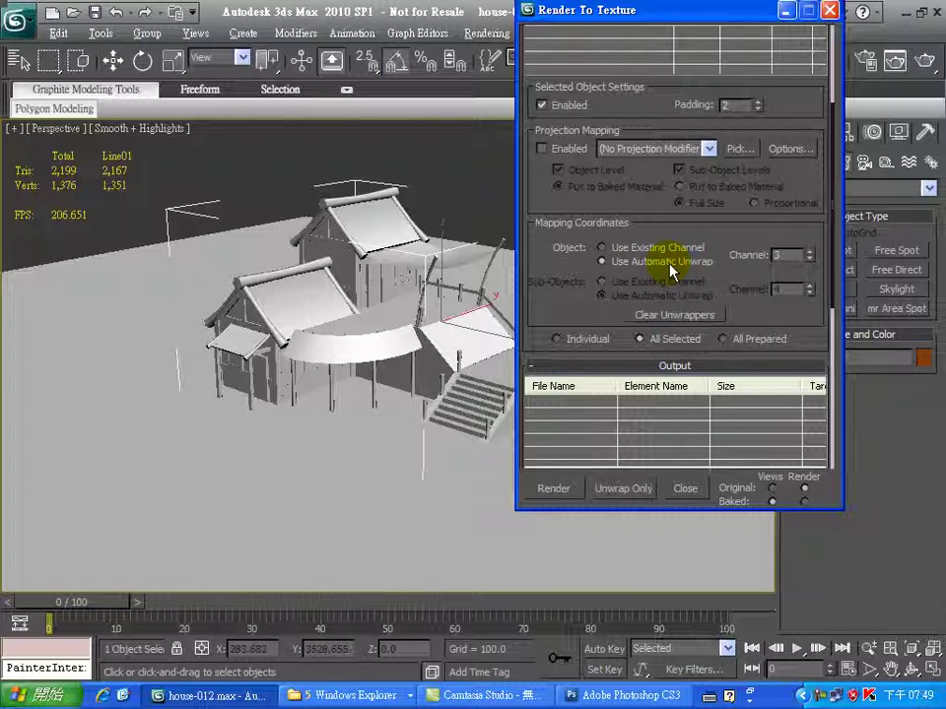
pyautogui.click(627, 247)
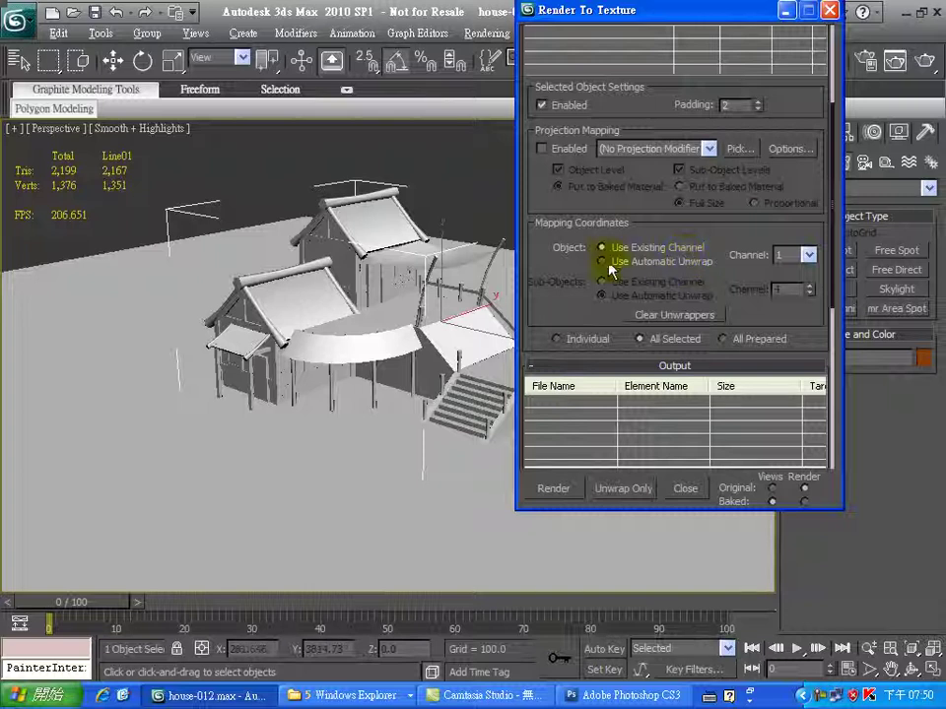
pyautogui.click(670, 248)
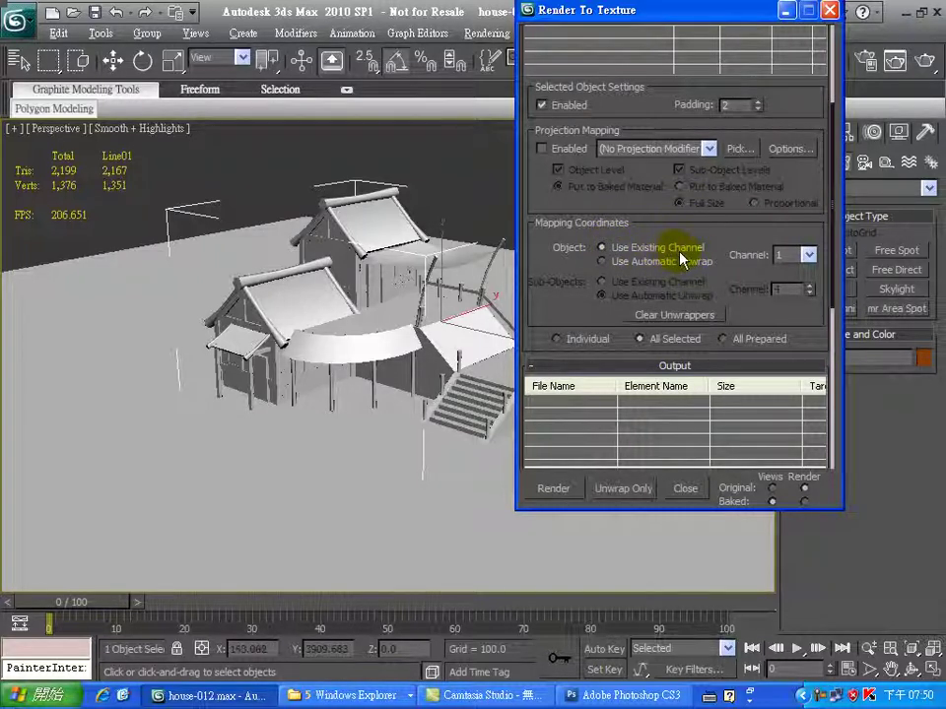
pyautogui.click(805, 255)
pyautogui.click(784, 271)
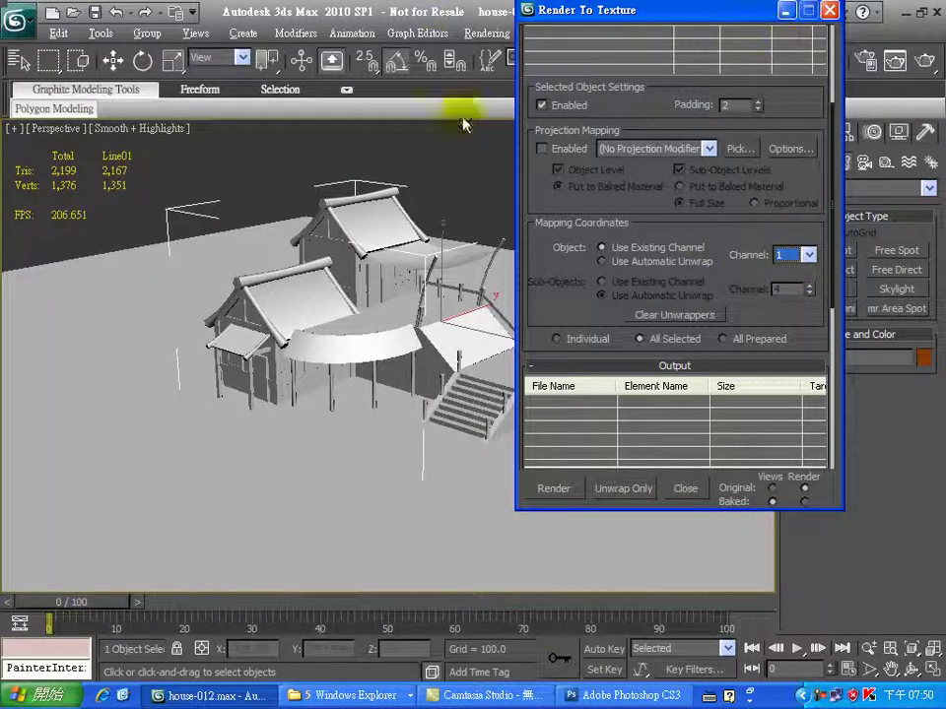
# - Add a CompleteMap output element for the house and set its map size to 1024x1024
pyautogui.moveTo(555, 268); pyautogui.dragTo(589, 156)
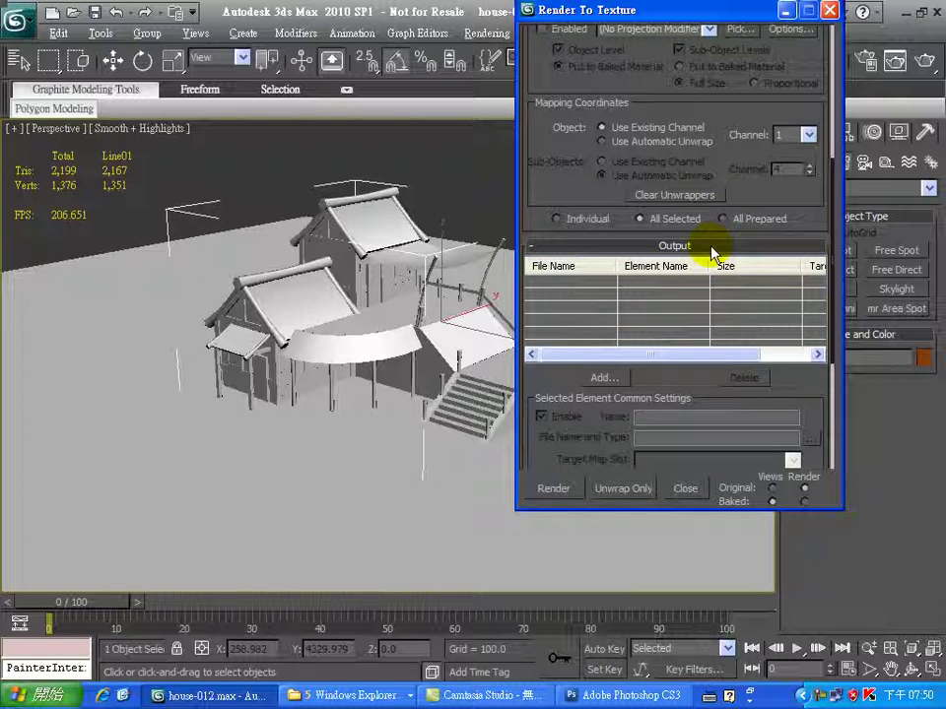
pyautogui.moveTo(660, 377); pyautogui.dragTo(622, 313)
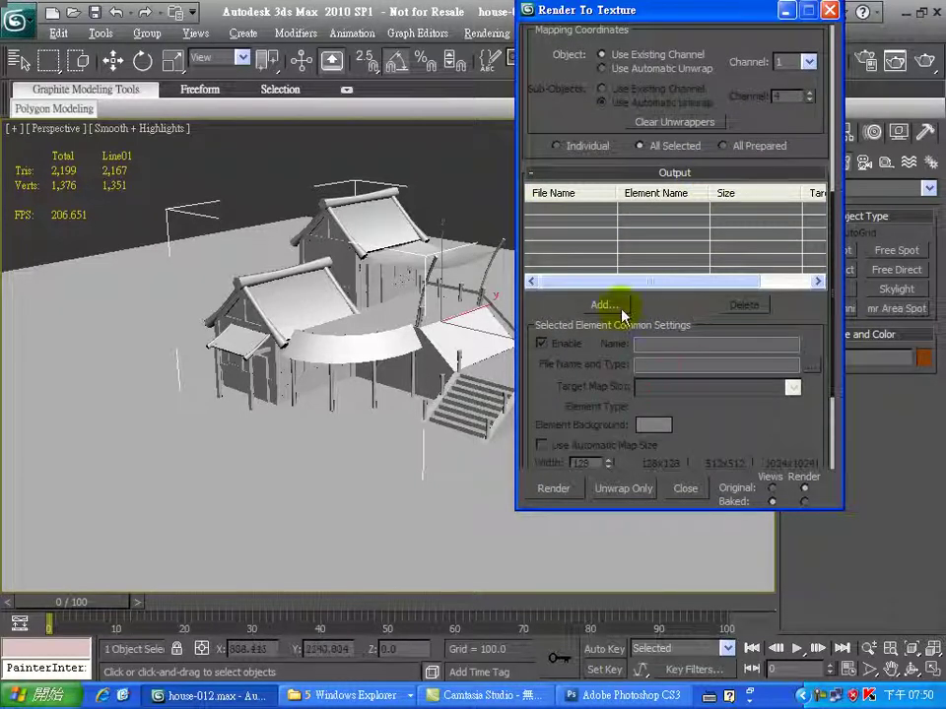
pyautogui.click(623, 314)
pyautogui.click(461, 274)
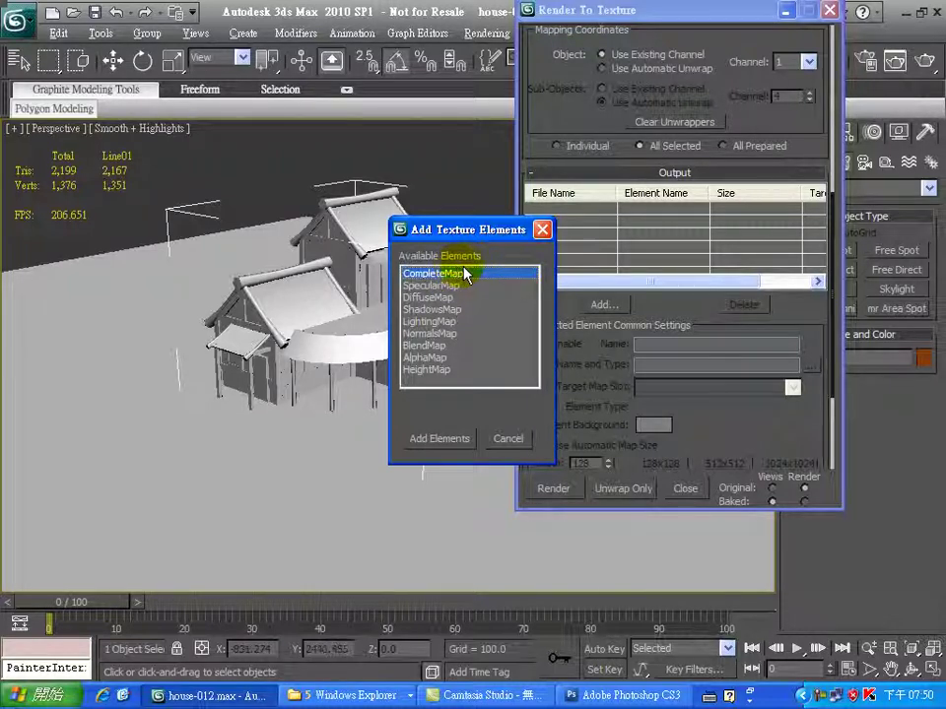
pyautogui.click(449, 441)
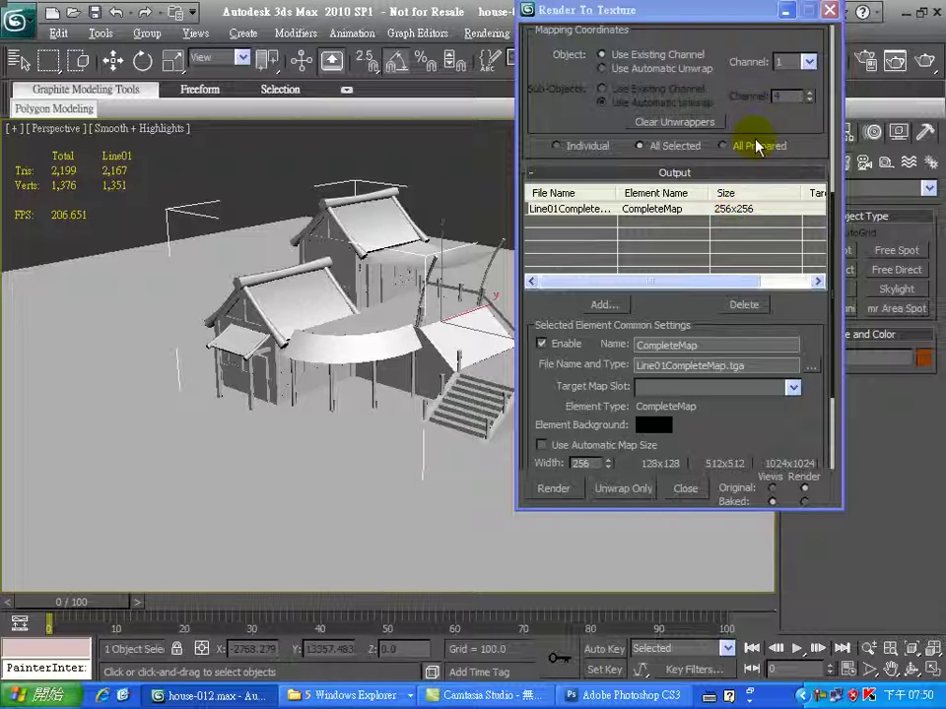
pyautogui.scroll(-3, 688, 401)
pyautogui.click(790, 382)
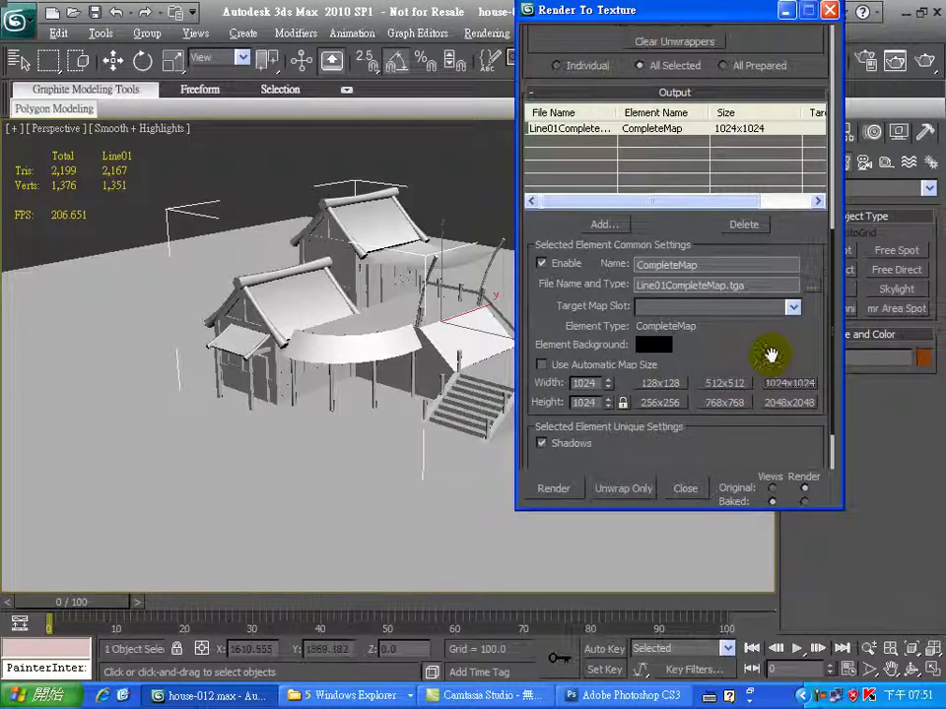
# - Set the CompleteMap output file to Line01CompleteMap in Targa format in the C:\0510 folder
pyautogui.scroll(1, 779, 327)
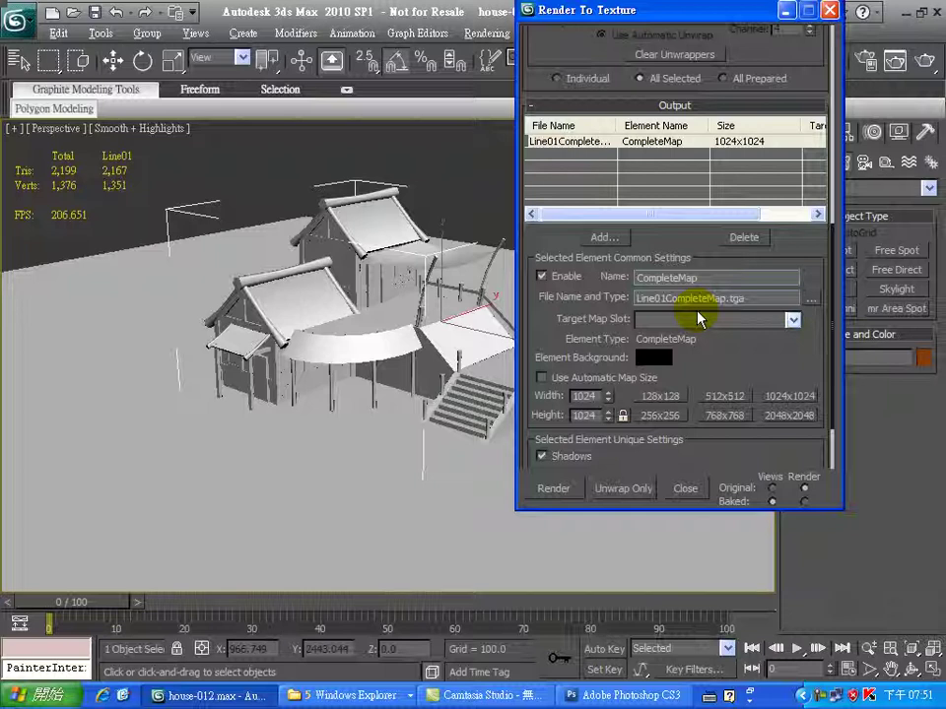
pyautogui.click(814, 302)
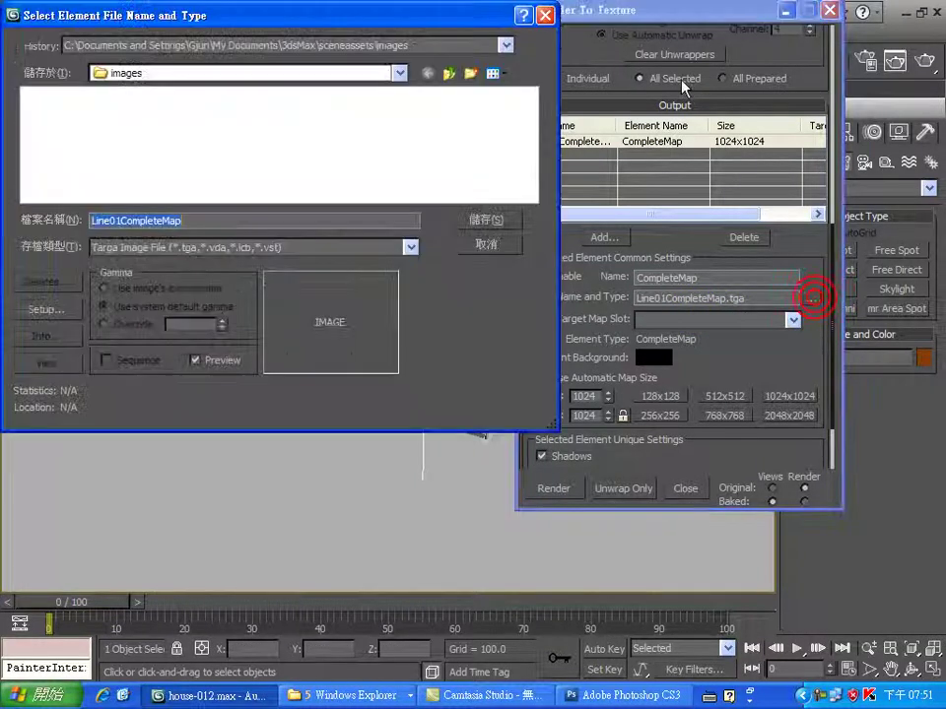
pyautogui.click(398, 73)
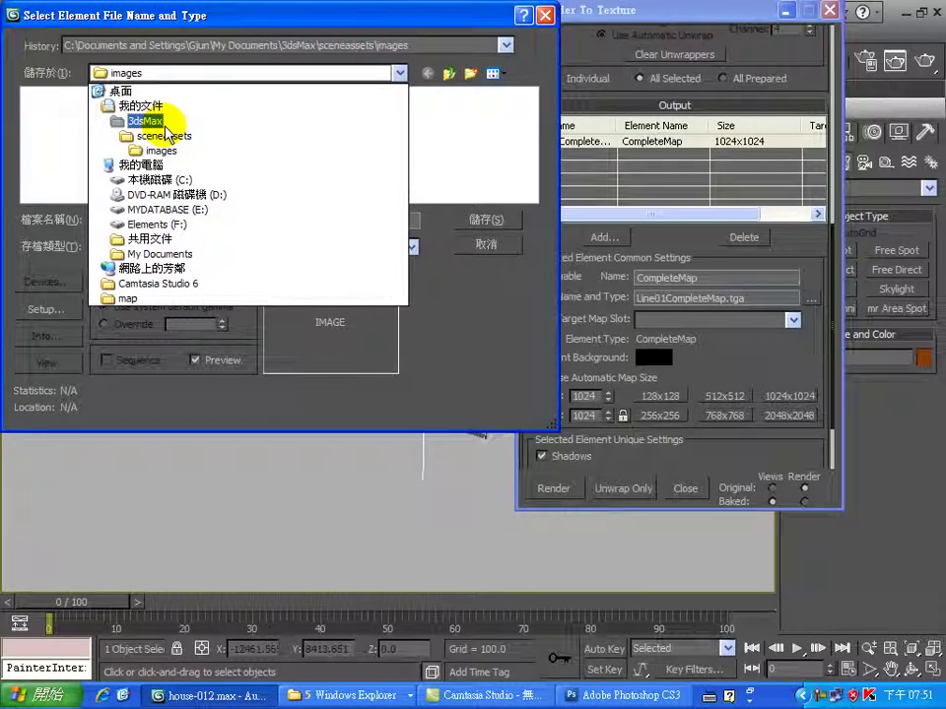
pyautogui.click(159, 179)
pyautogui.click(43, 111)
pyautogui.doubleClick(43, 111)
pyautogui.click(202, 214)
pyautogui.doubleClick(203, 215)
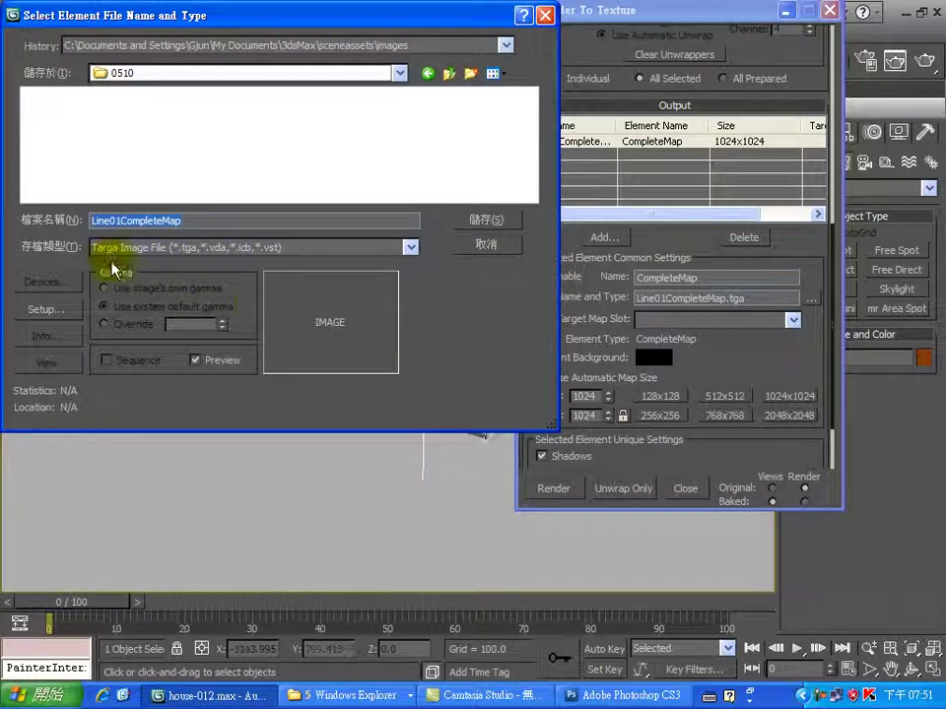
pyautogui.click(410, 247)
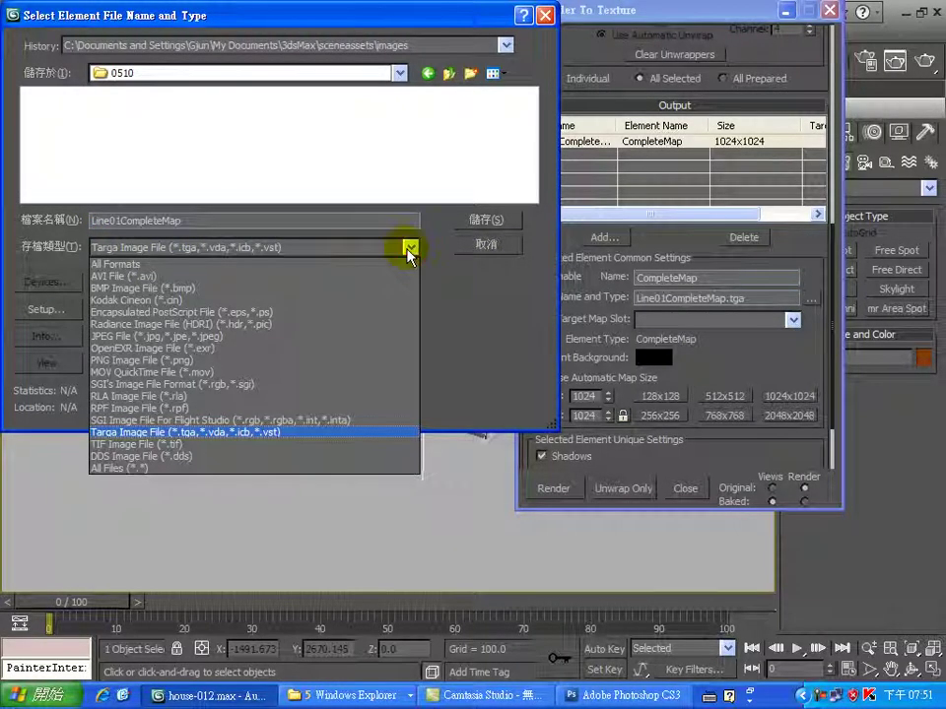
pyautogui.click(409, 248)
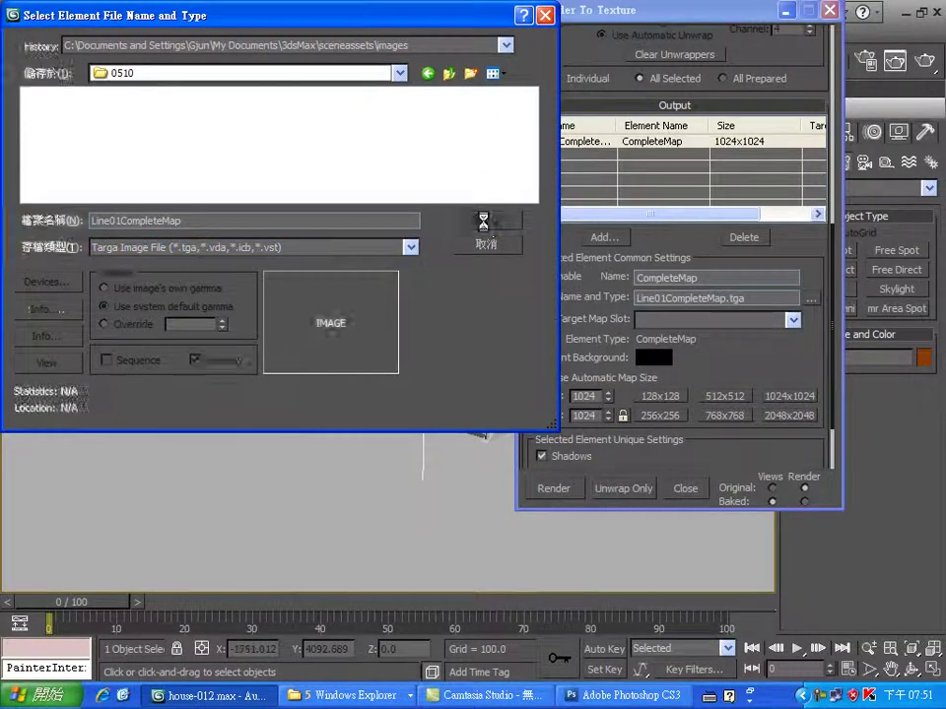
pyautogui.click(487, 222)
pyautogui.click(431, 328)
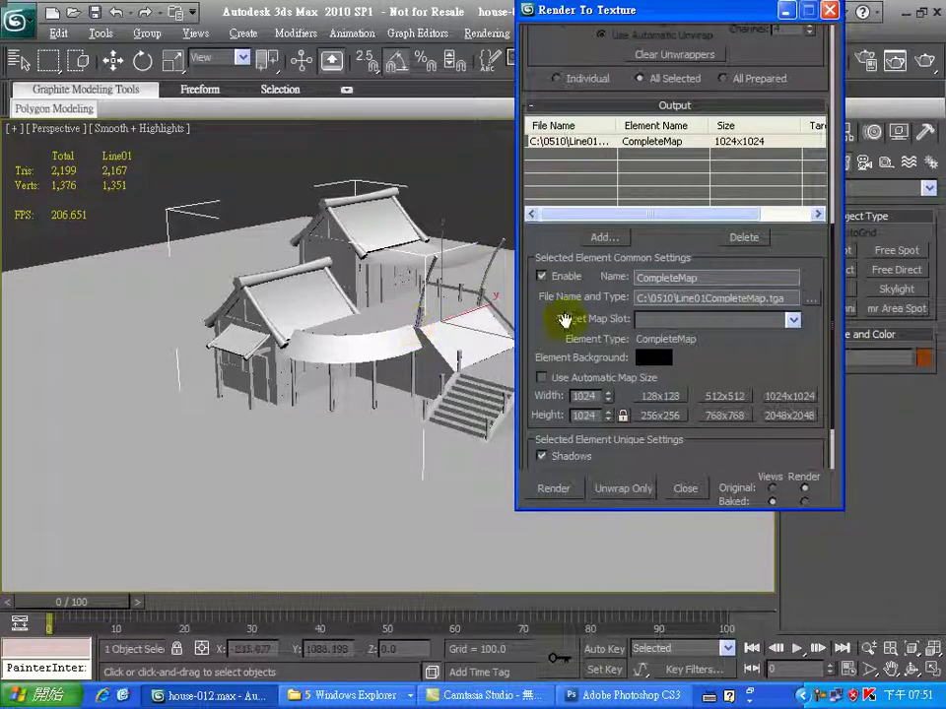
pyautogui.moveTo(739, 378); pyautogui.dragTo(785, 269)
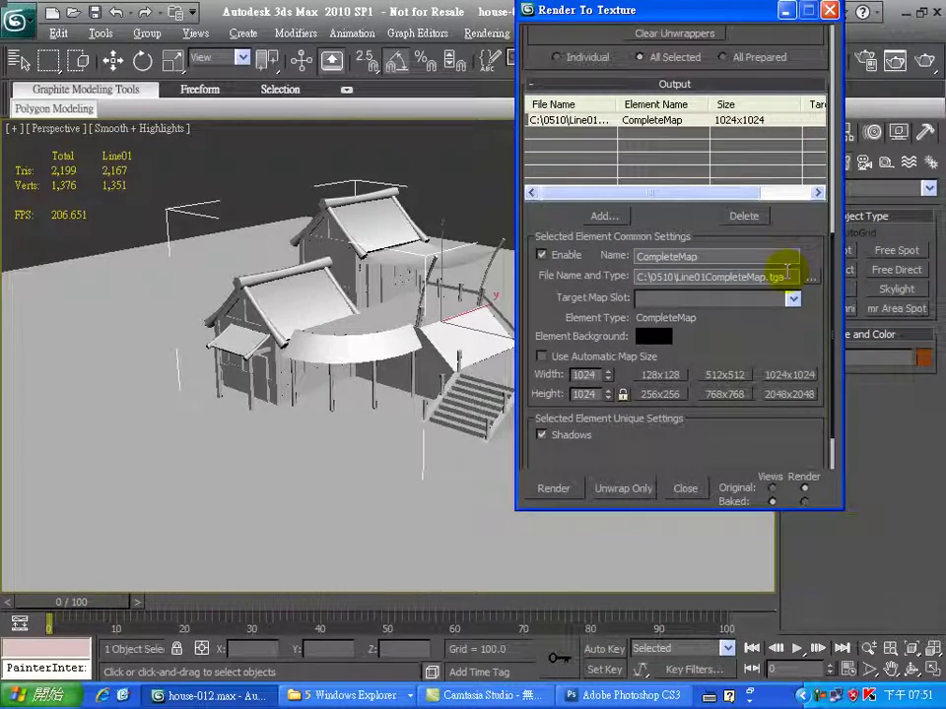
# - Check the Light Tracer settings in Render Setup and close it again
pyautogui.moveTo(696, 207); pyautogui.dragTo(663, 499)
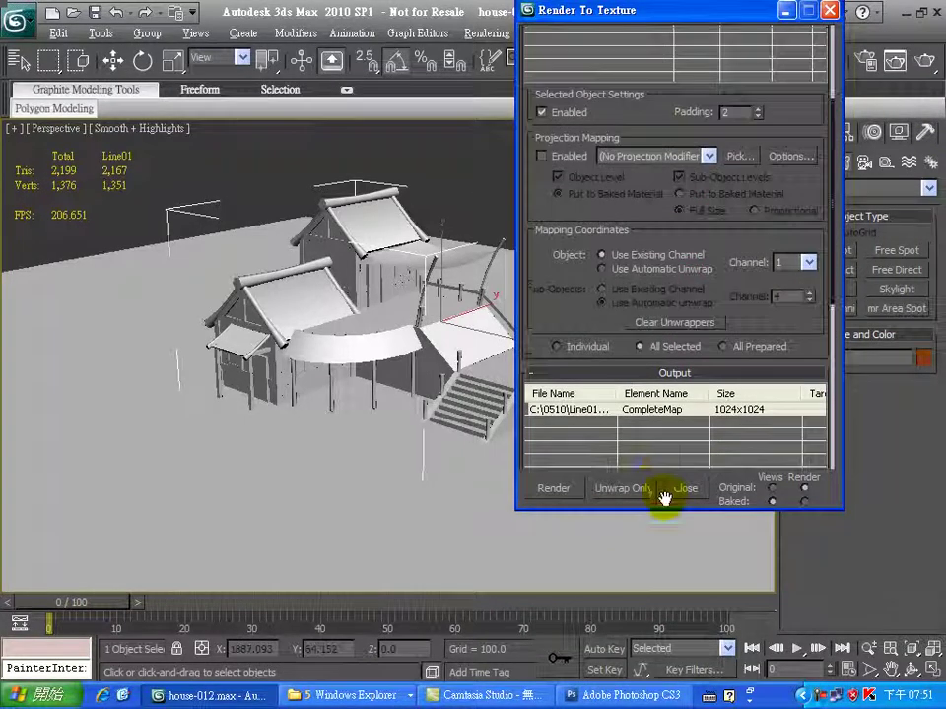
pyautogui.moveTo(530, 18); pyautogui.dragTo(229, 144)
pyautogui.press('F10')
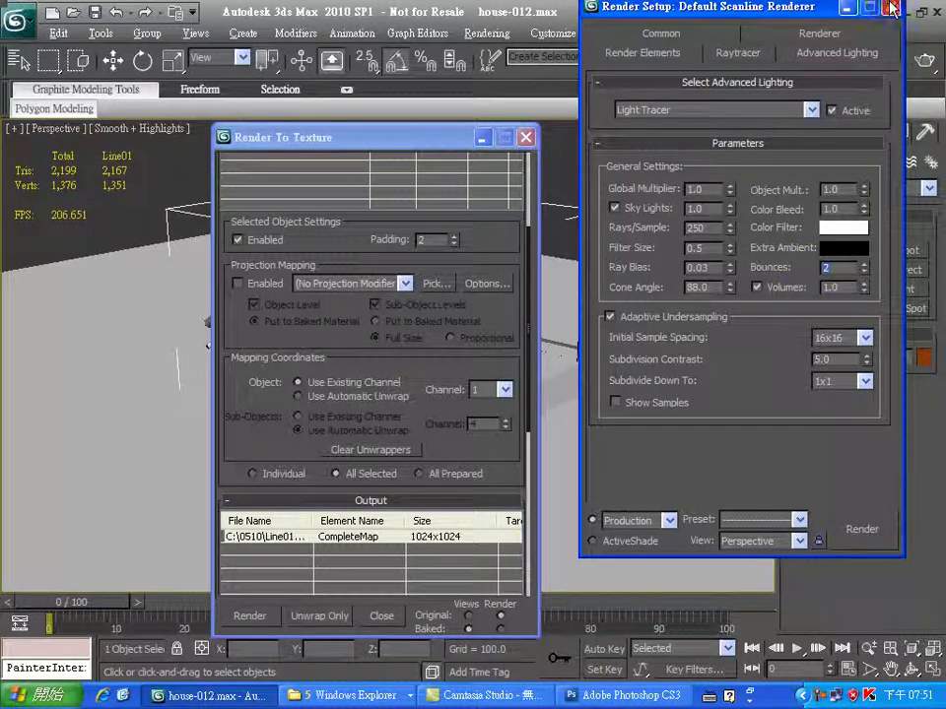
pyautogui.press('F10')
# - Review the house's bake settings in Render To Texture, from the object mapping channel to the CompleteMap output file and map size
pyautogui.moveTo(384, 136); pyautogui.dragTo(454, 148)
pyautogui.scroll(5, 587, 249)
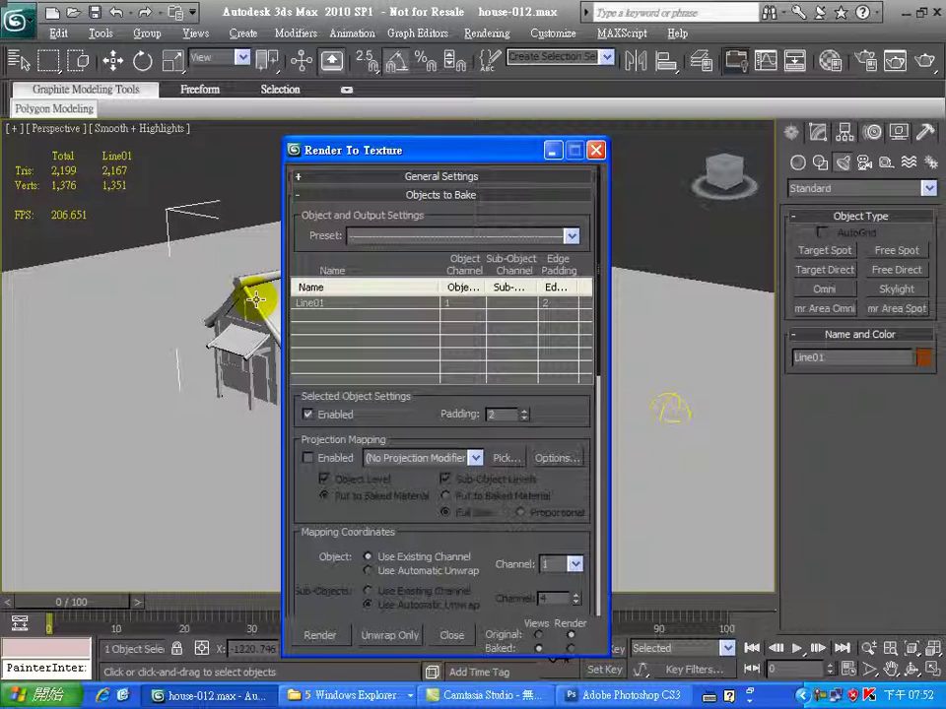
pyautogui.moveTo(422, 436); pyautogui.dragTo(449, 213)
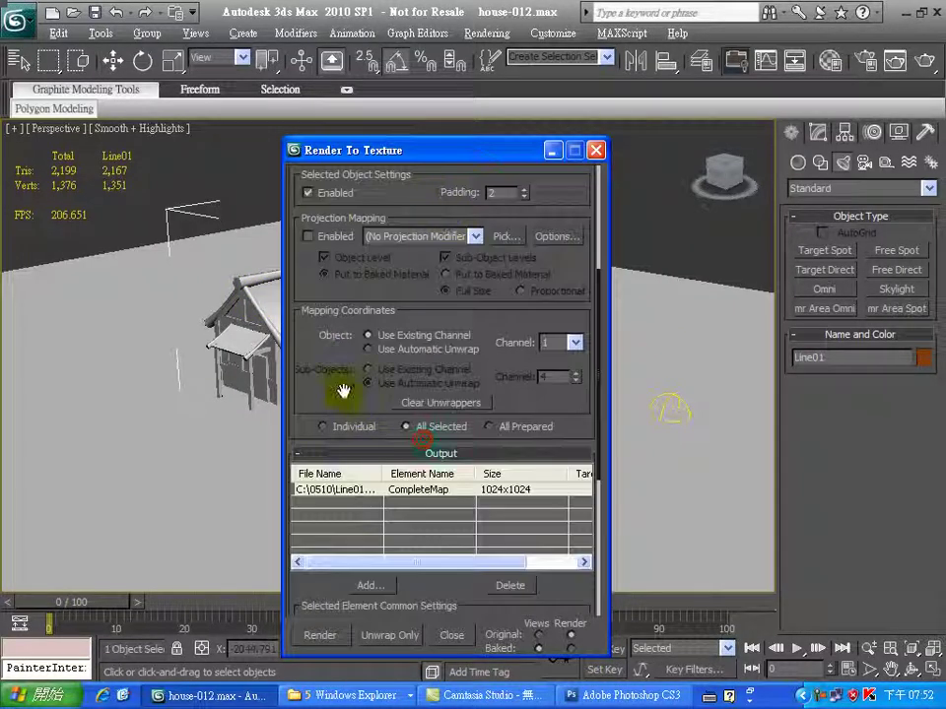
pyautogui.click(365, 336)
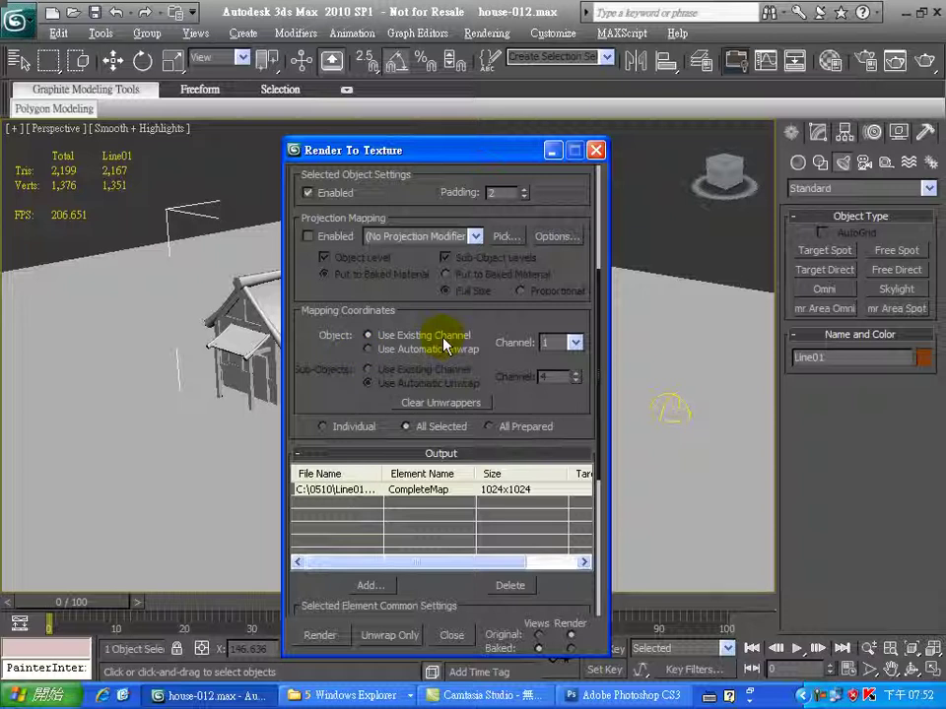
pyautogui.scroll(-3, 374, 394)
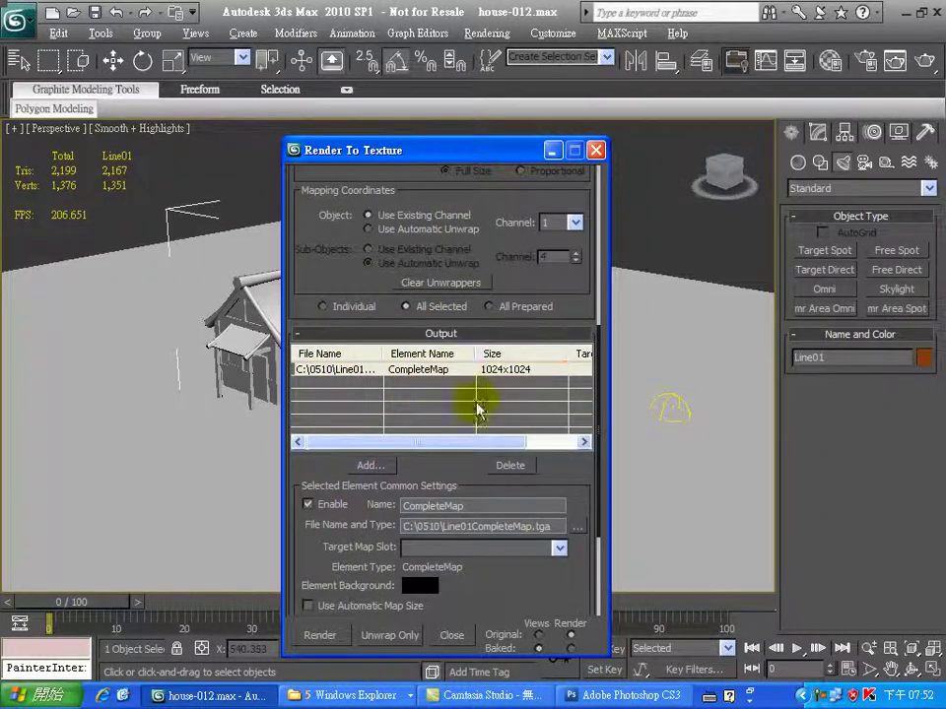
pyautogui.scroll(-3, 487, 380)
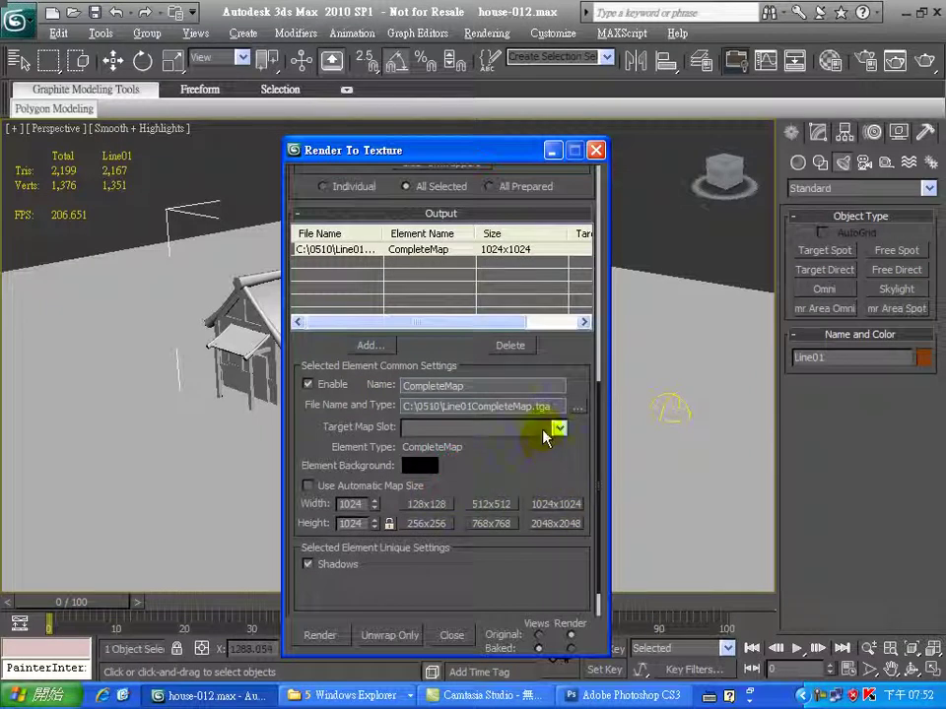
pyautogui.moveTo(519, 405); pyautogui.dragTo(560, 431)
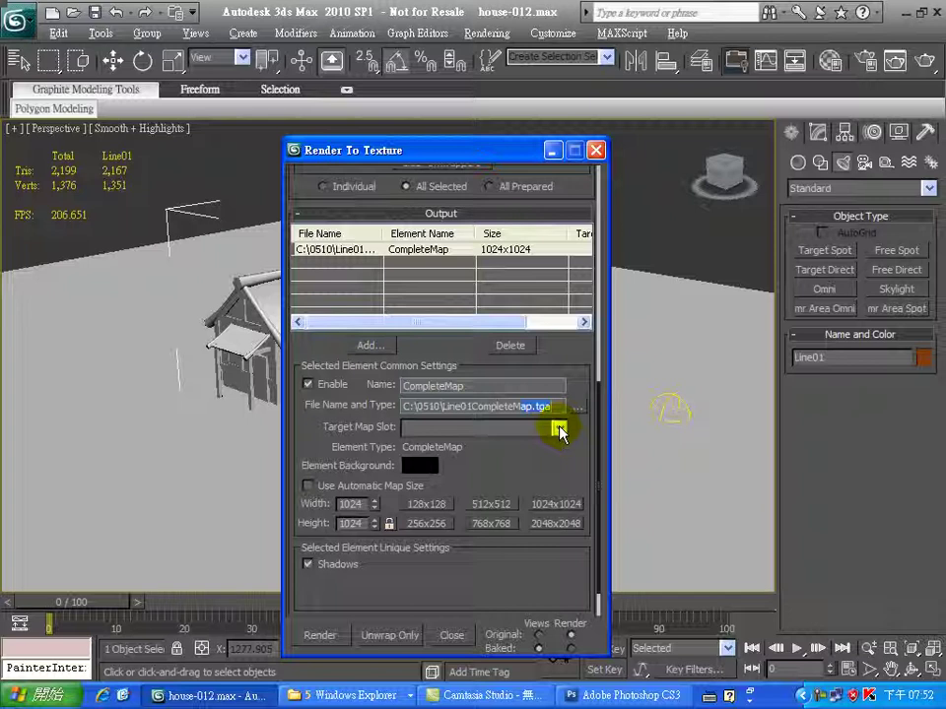
# - Render the house's CompleteMap texture, continuing without a target map slot, and enlarge the bake in progress
pyautogui.click(320, 636)
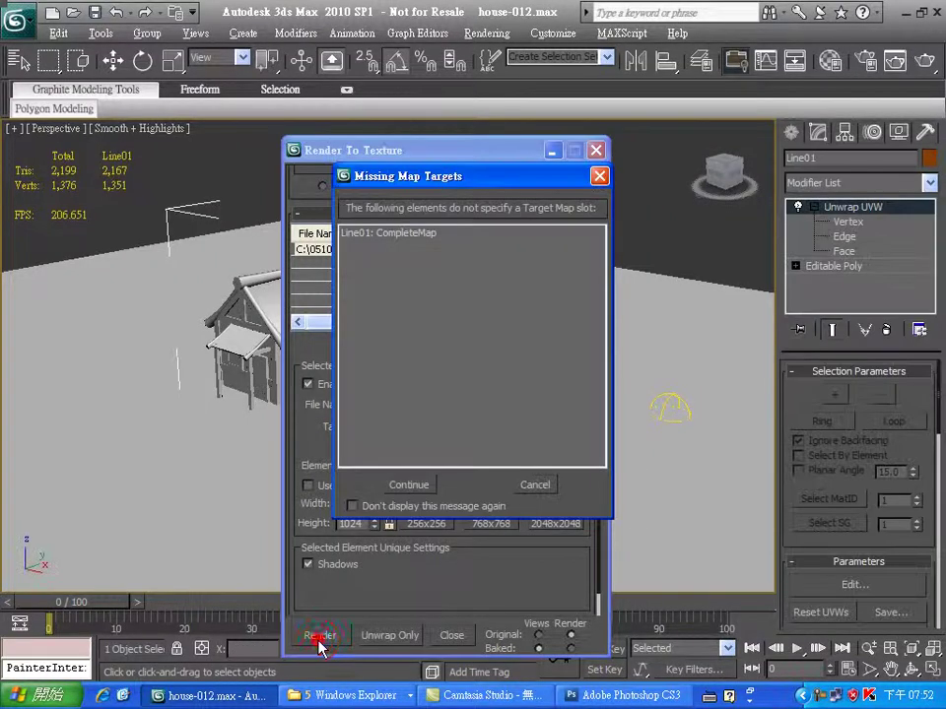
pyautogui.click(389, 233)
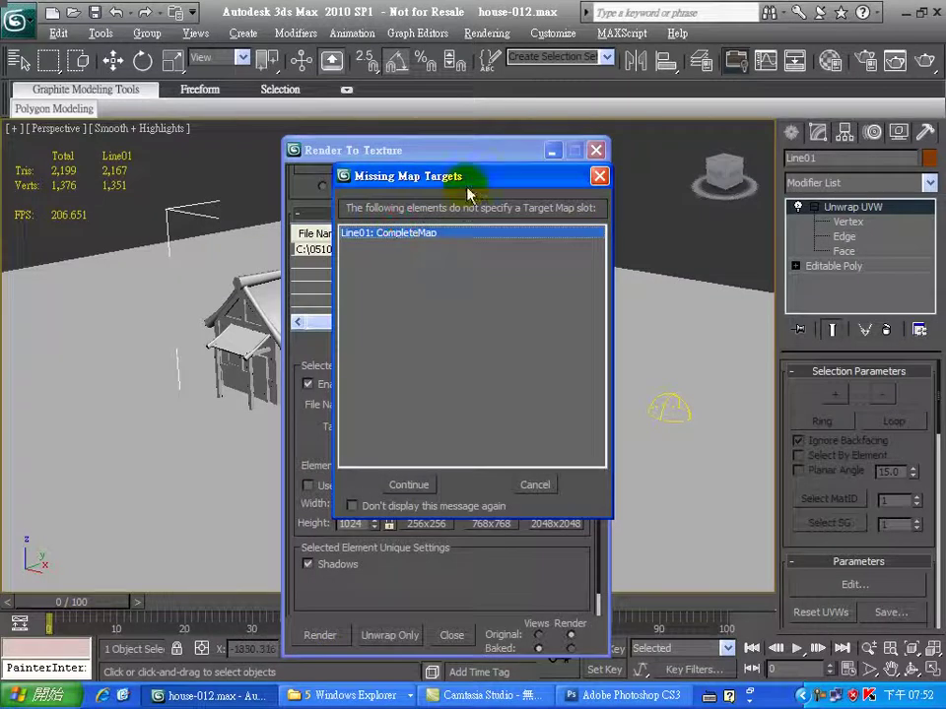
pyautogui.moveTo(473, 179); pyautogui.dragTo(619, 112)
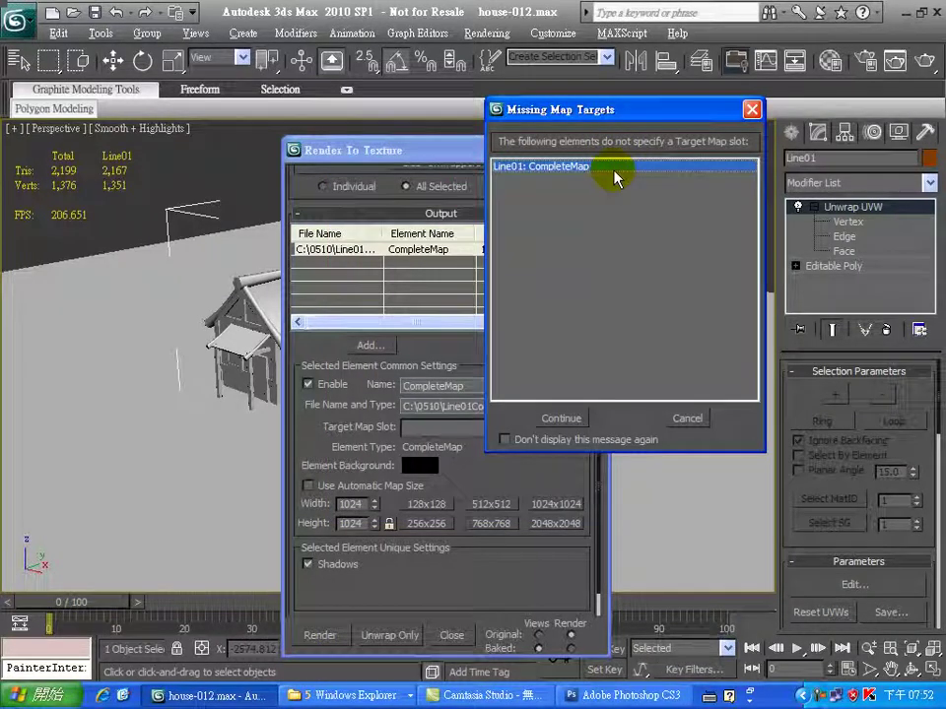
pyautogui.click(563, 418)
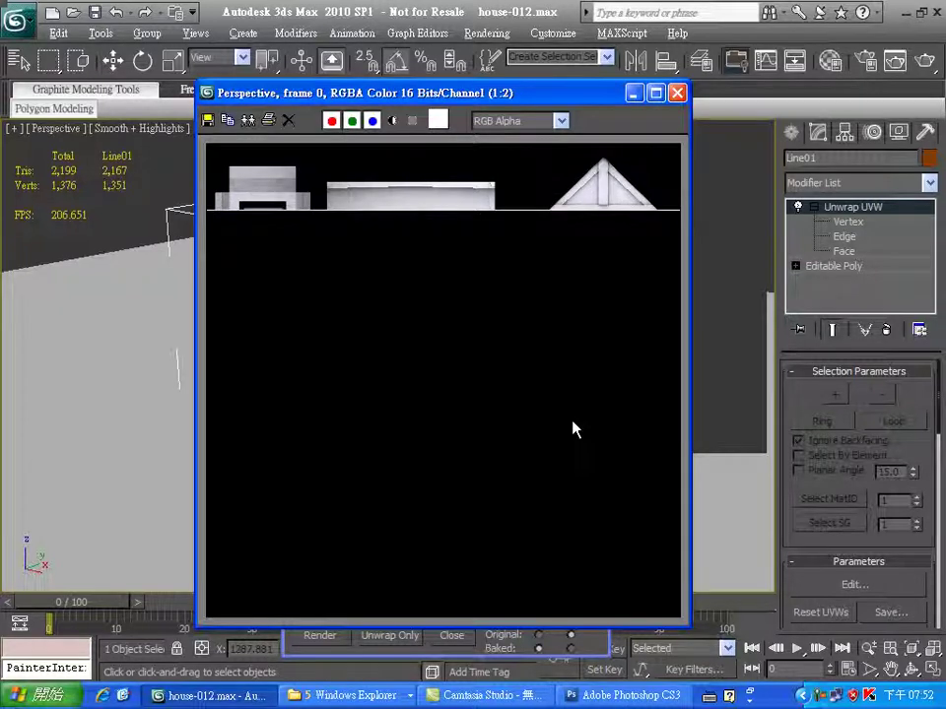
pyautogui.keyDown('ctrl'); pyautogui.click(591, 209); pyautogui.keyUp('ctrl')
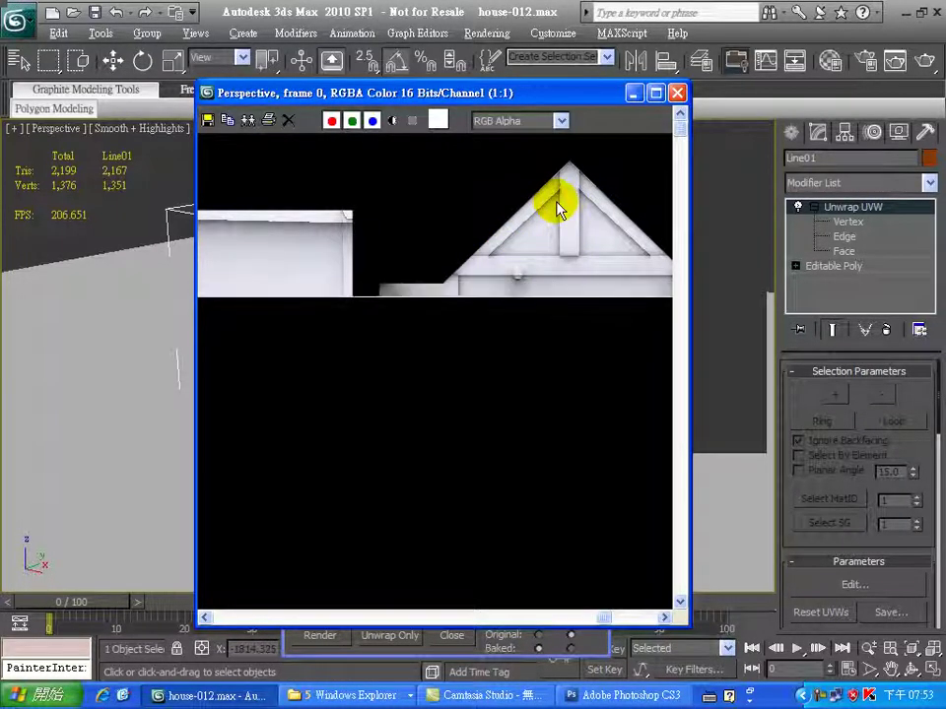
# - Switch to Photoshop and hide the 曲線 1 and 色相/飽和度 1 adjustment layers in house UV-2.jpg
pyautogui.click(630, 695)
pyautogui.click(452, 400)
pyautogui.keyDown('alt'); pyautogui.click(473, 359); pyautogui.keyUp('alt')
pyautogui.keyDown('alt'); pyautogui.click(473, 359); pyautogui.keyUp('alt')
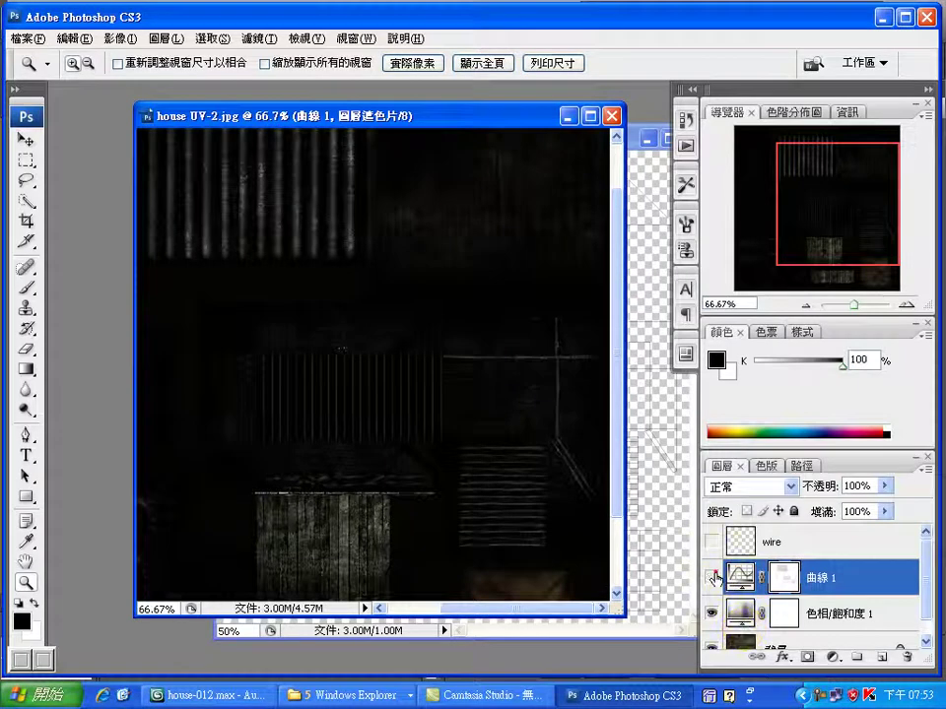
pyautogui.click(712, 577)
pyautogui.click(711, 613)
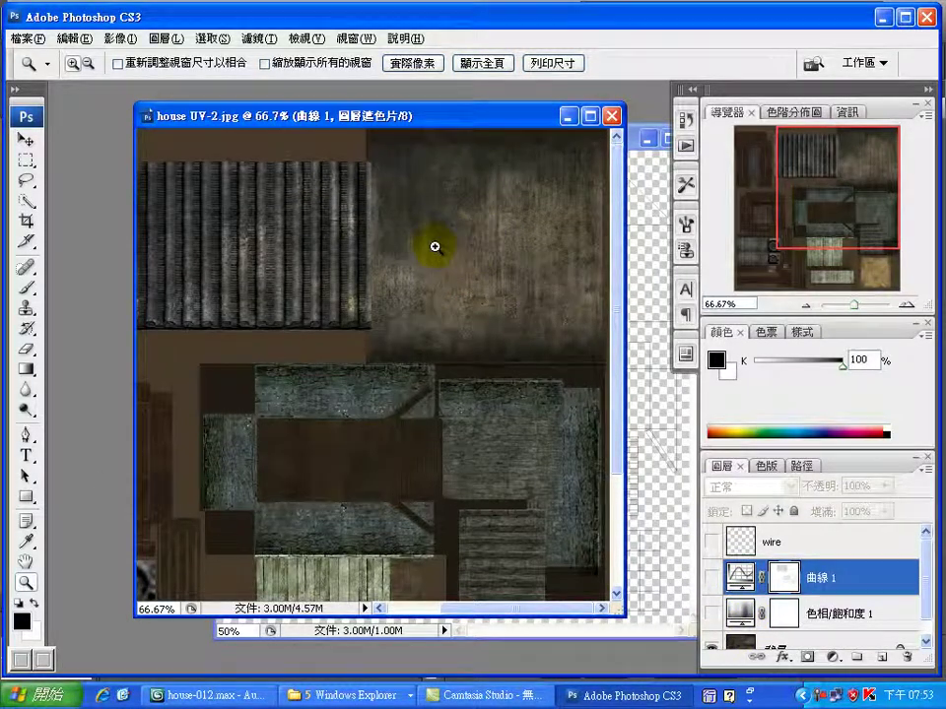
# - Return to 3ds Max and examine the baked shading on the house's wall and roof UV pieces as the texture renders
pyautogui.click(206, 695)
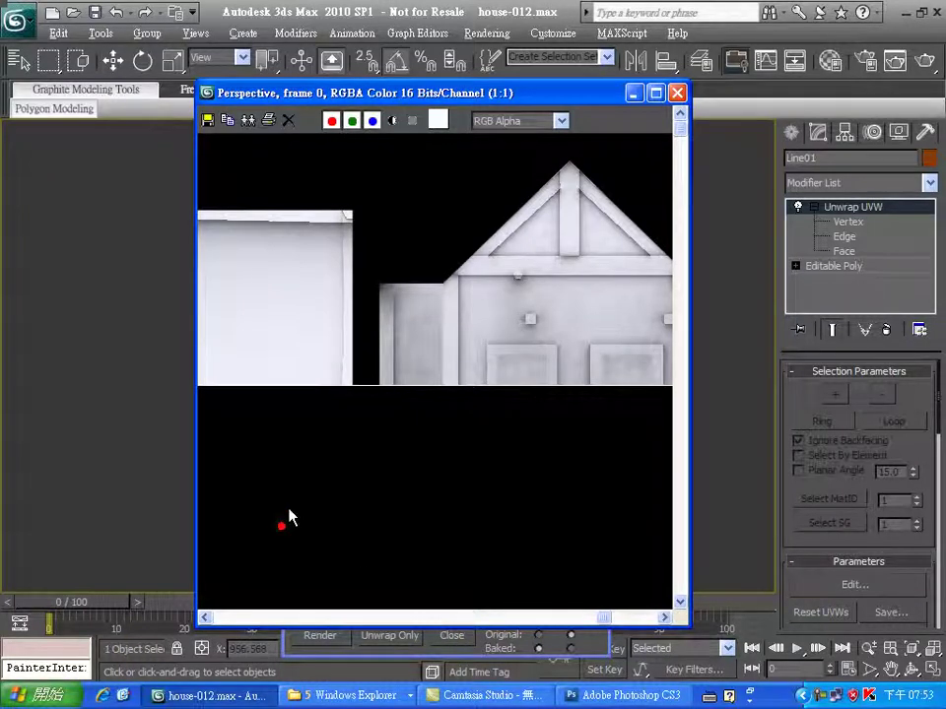
pyautogui.scroll(-1, 404, 325)
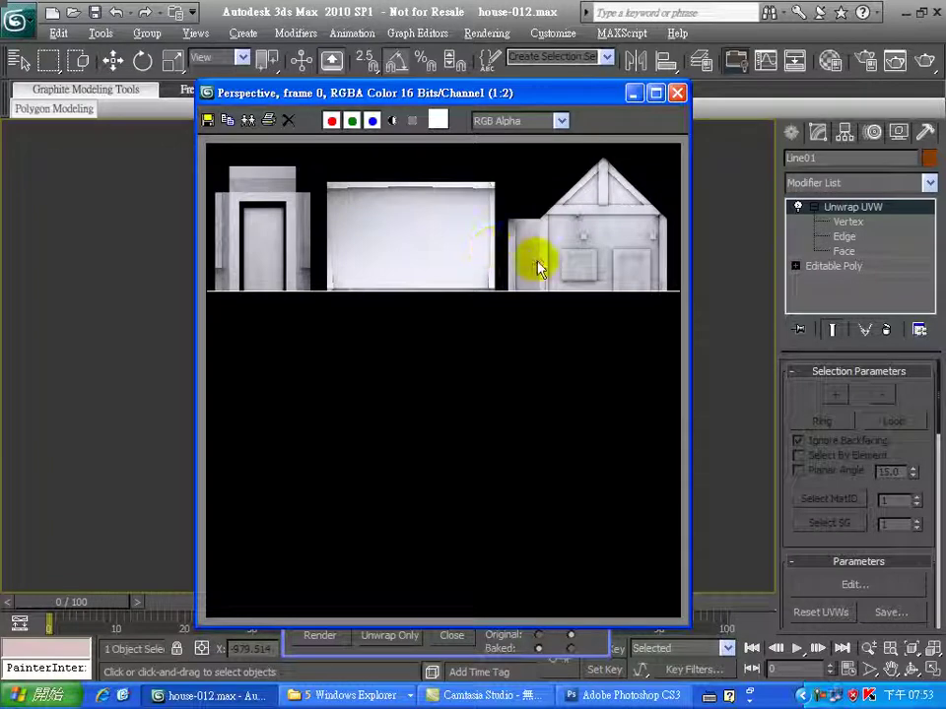
pyautogui.scroll(1, 538, 259)
pyautogui.moveTo(595, 291); pyautogui.dragTo(484, 279, button='middle')
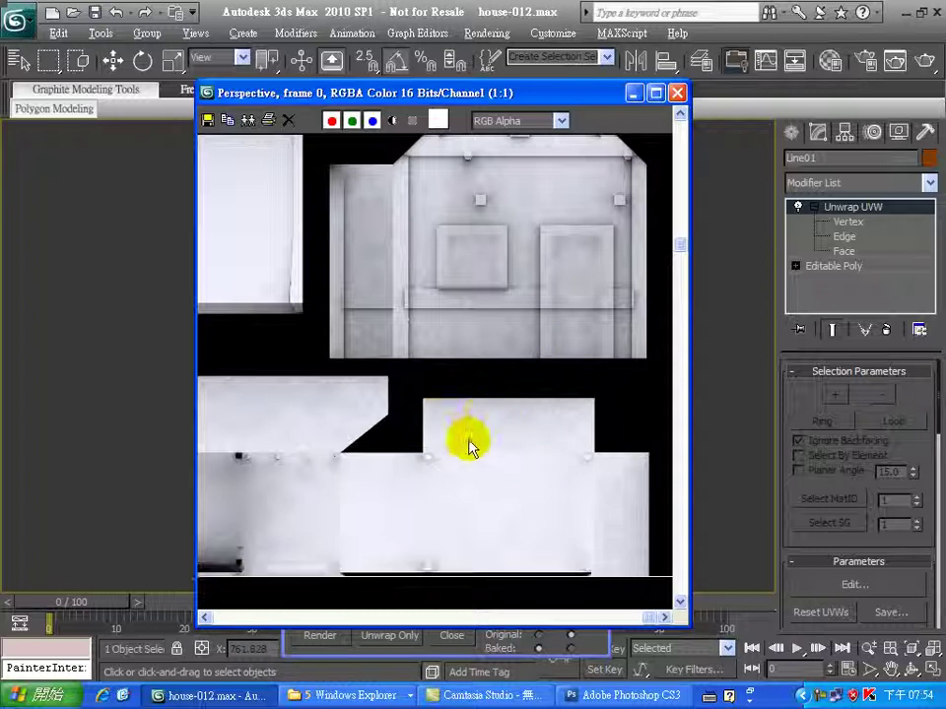
pyautogui.moveTo(345, 517); pyautogui.dragTo(466, 436, button='middle')
pyautogui.scroll(1, 400, 405)
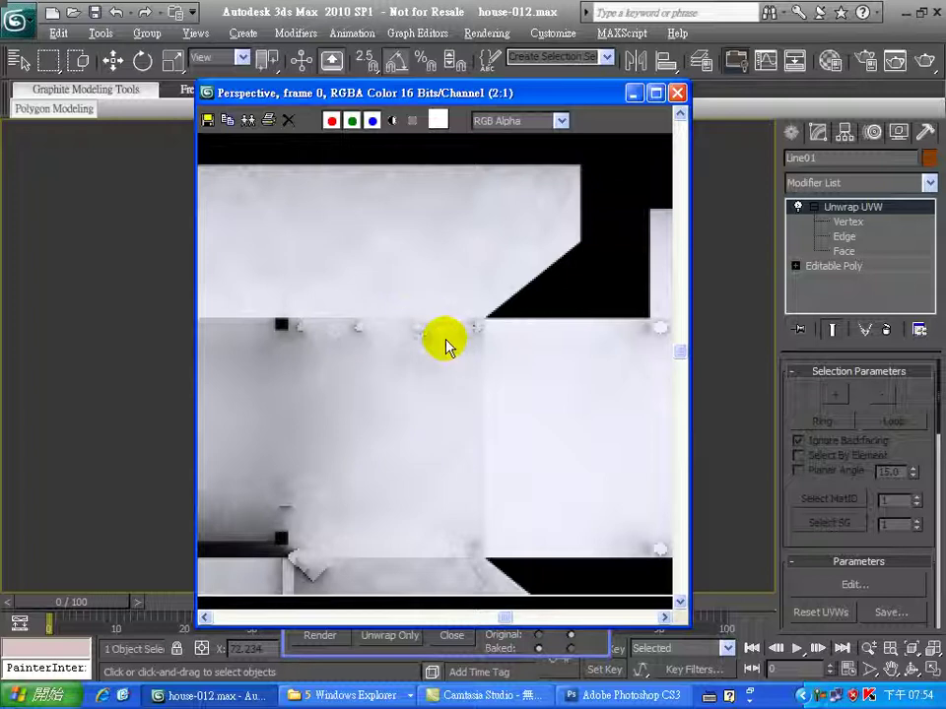
pyautogui.moveTo(496, 370); pyautogui.dragTo(441, 387, button='middle')
pyautogui.scroll(-2, 442, 387)
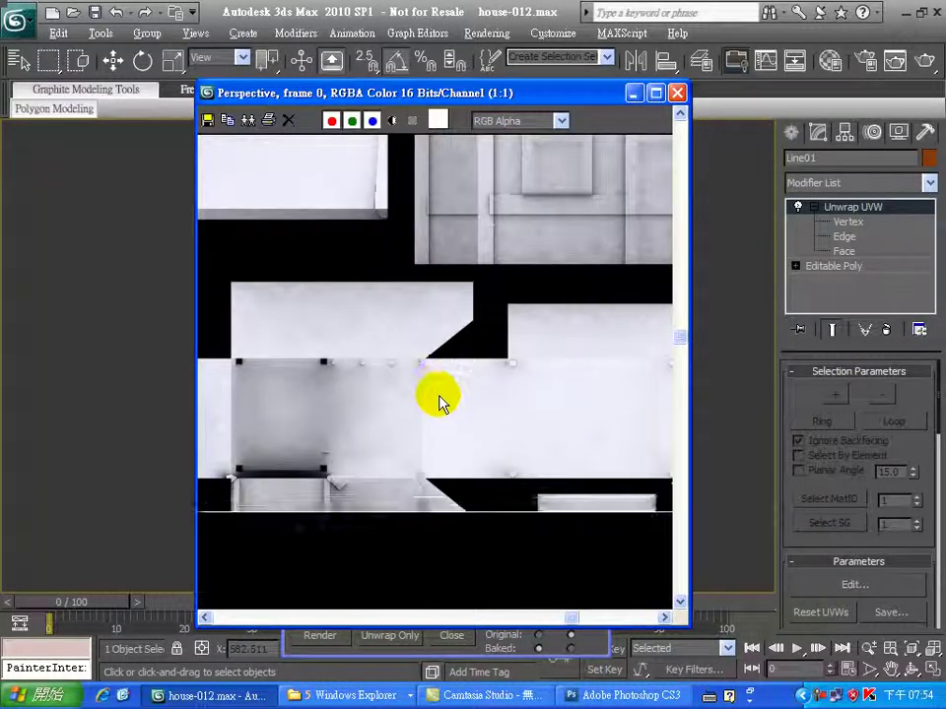